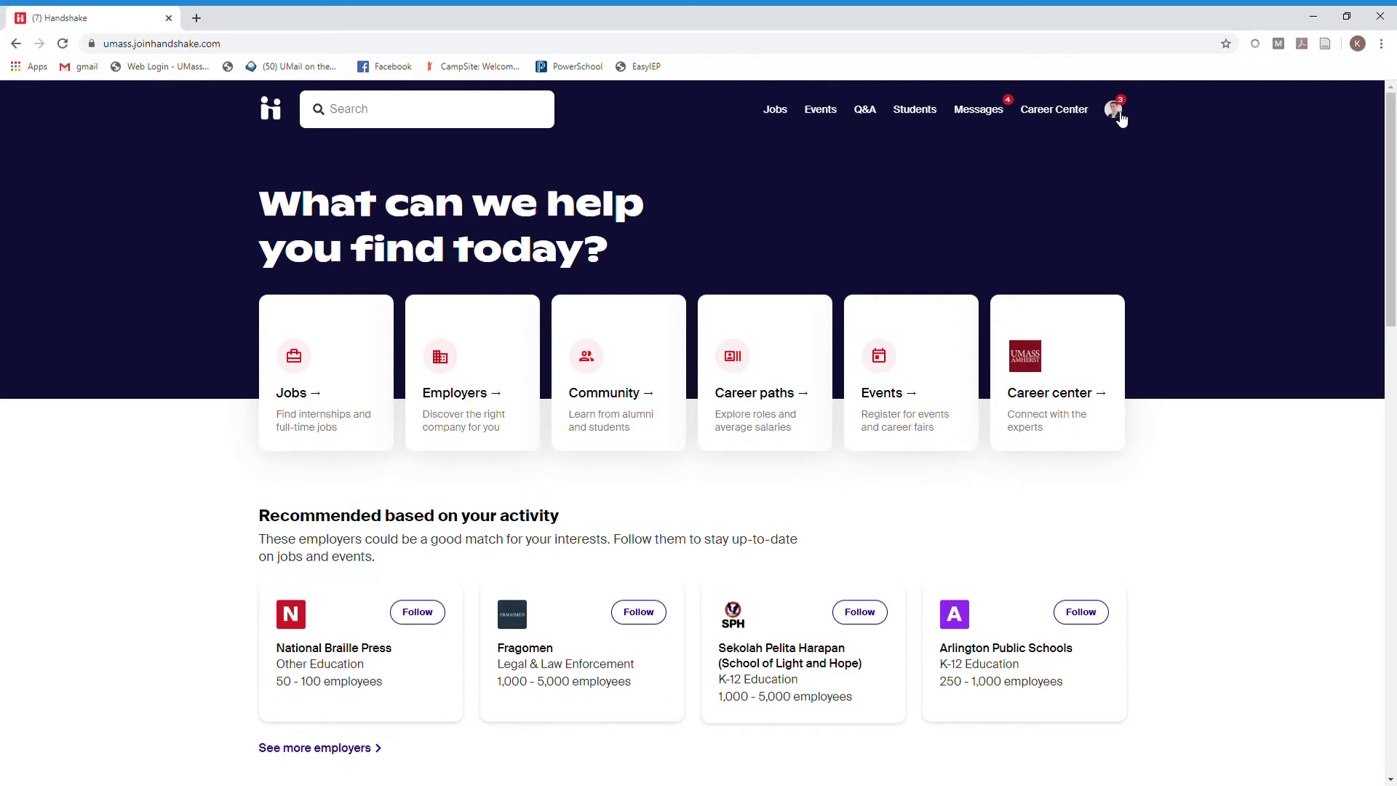
Open your own profile page, open the name and school year details for editing, and save them
{"action": "left_click", "coordinate": [1121, 119]}
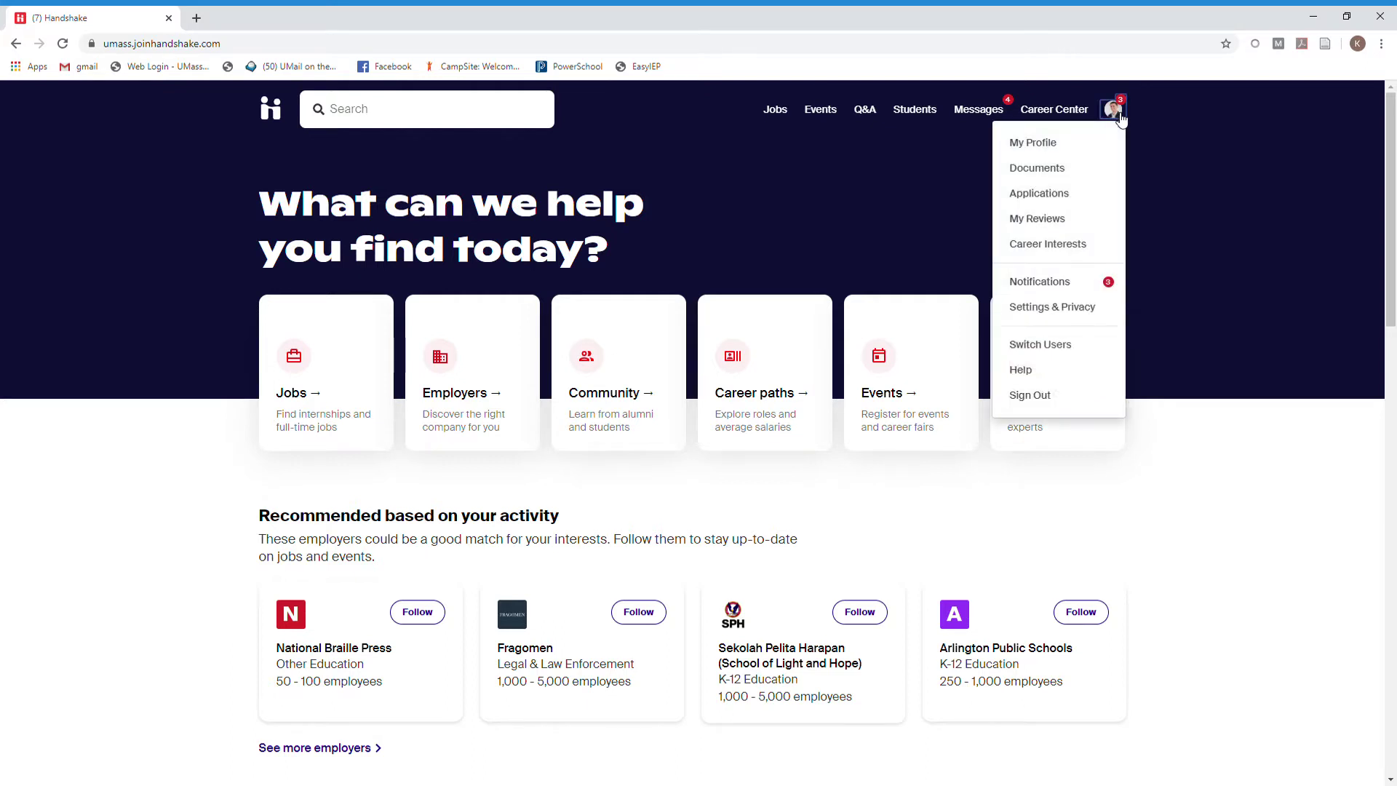
{"action": "left_click", "coordinate": [1045, 145]}
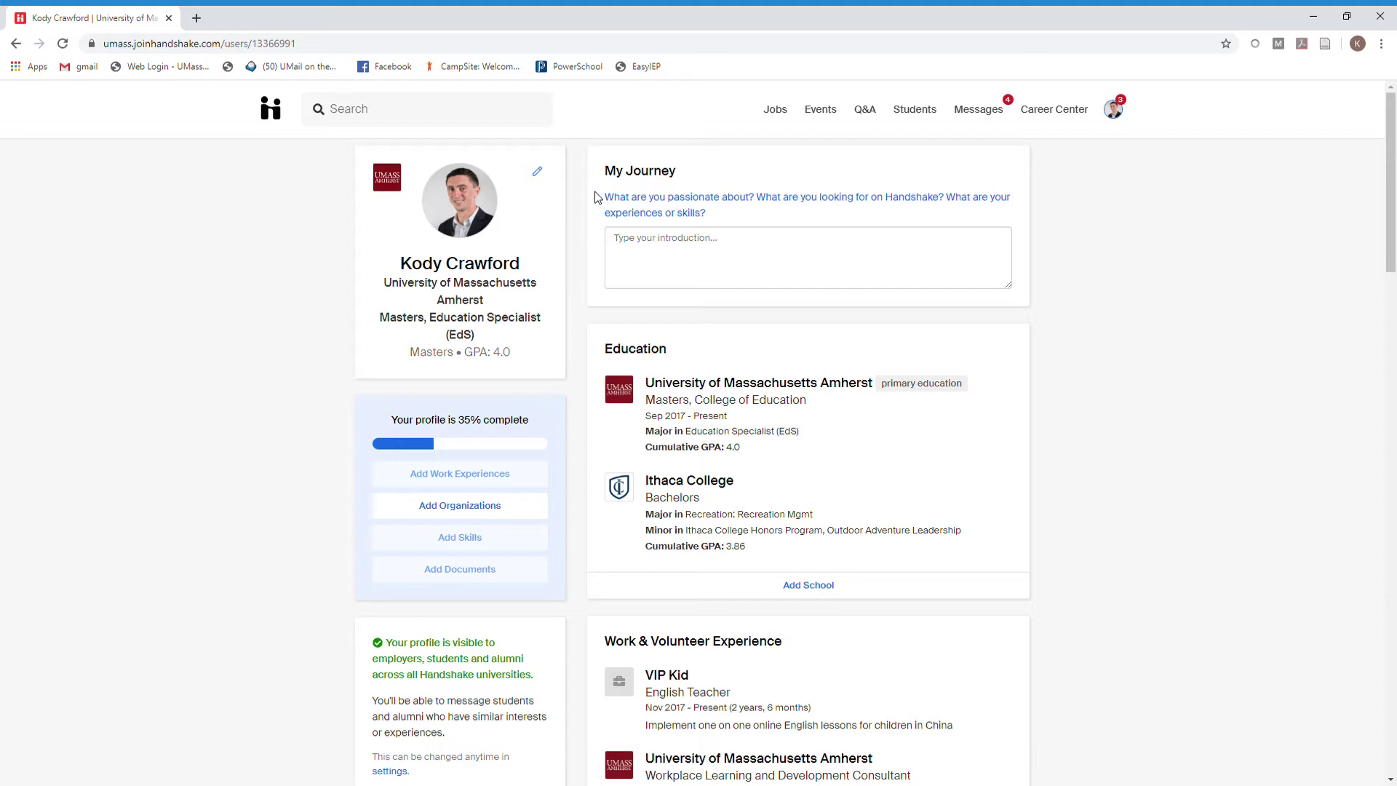
{"action": "left_click", "coordinate": [539, 172]}
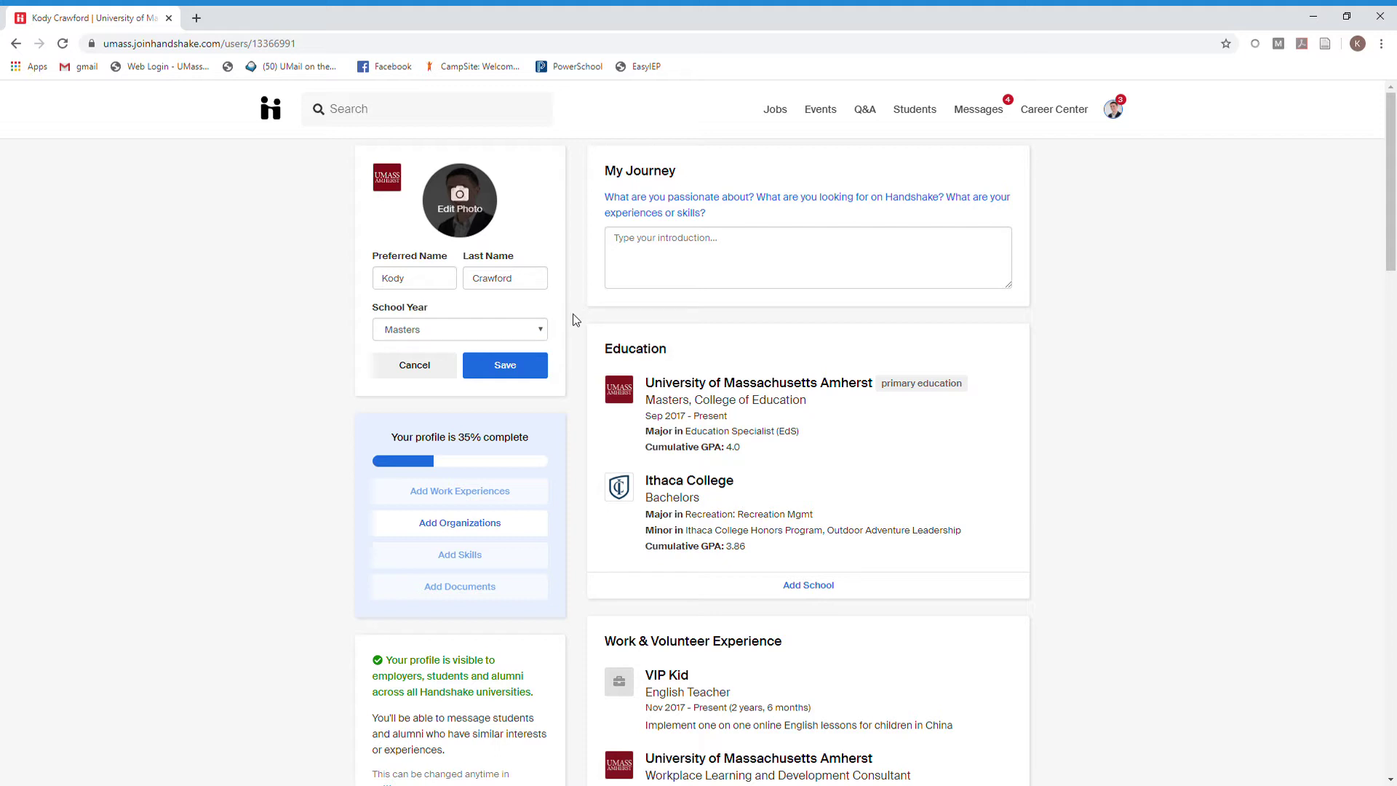
{"action": "left_click", "coordinate": [538, 372]}
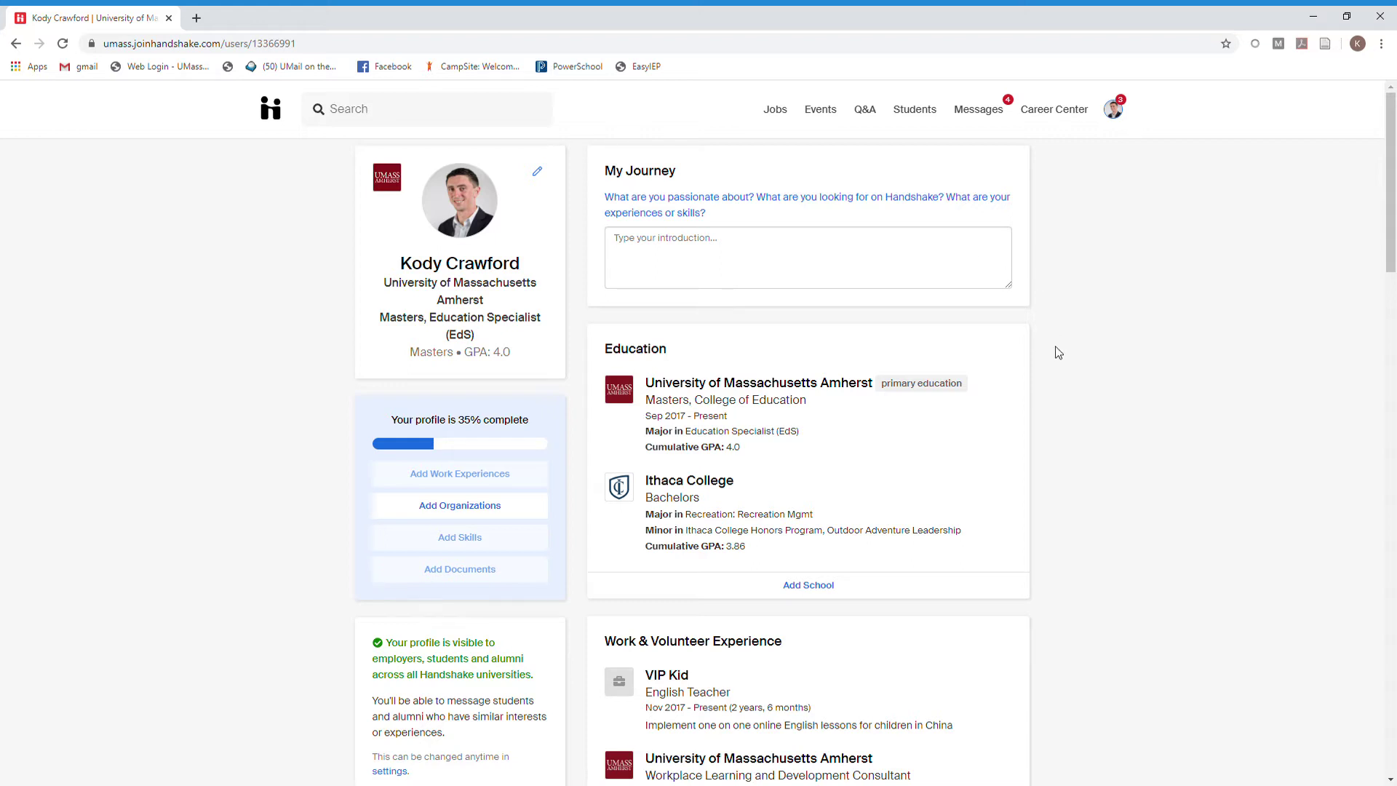
Examine the profile completeness card and follow its suggestion to add organizations
{"action": "scroll", "coordinate": [1058, 353], "scroll_direction": "down", "scroll_amount": 2}
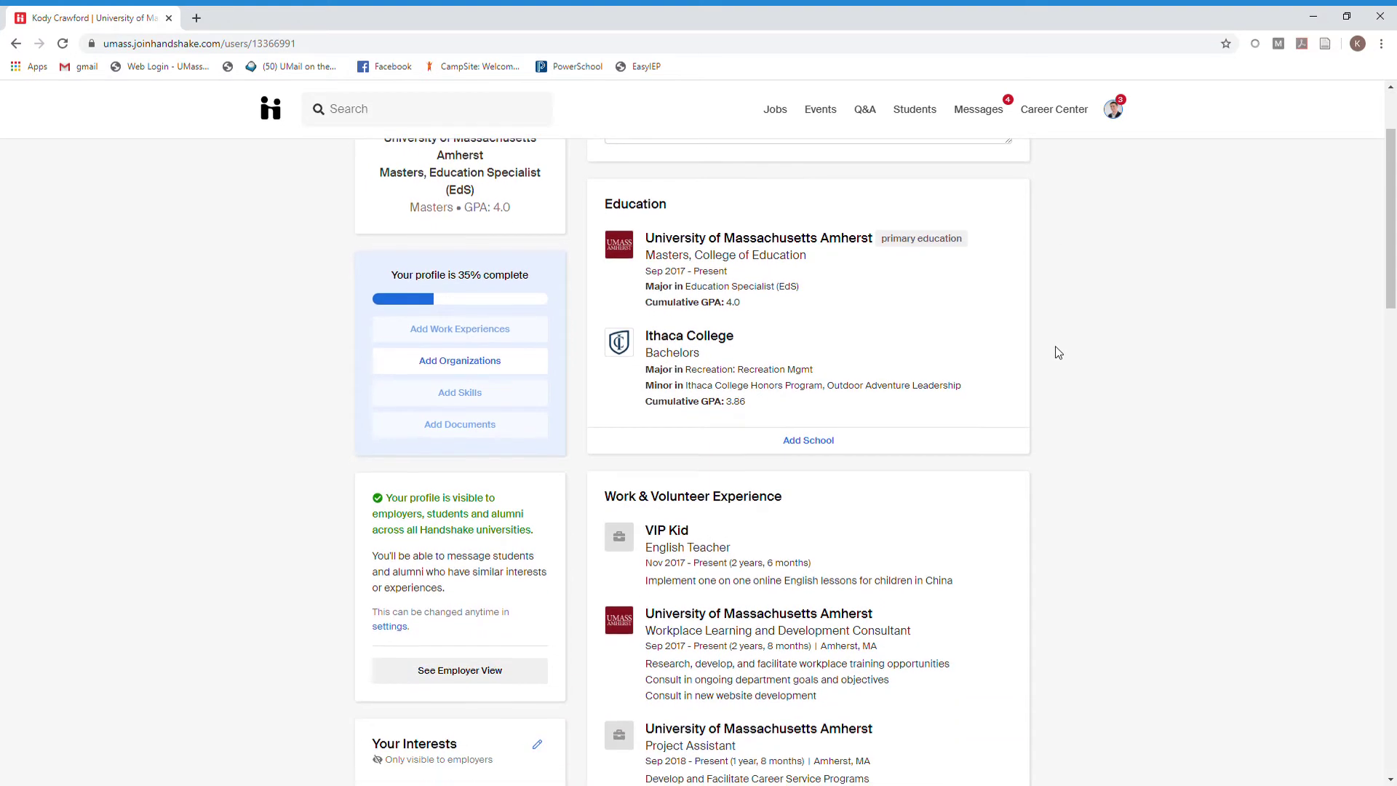
{"action": "scroll", "coordinate": [1058, 353], "scroll_direction": "down", "scroll_amount": 1}
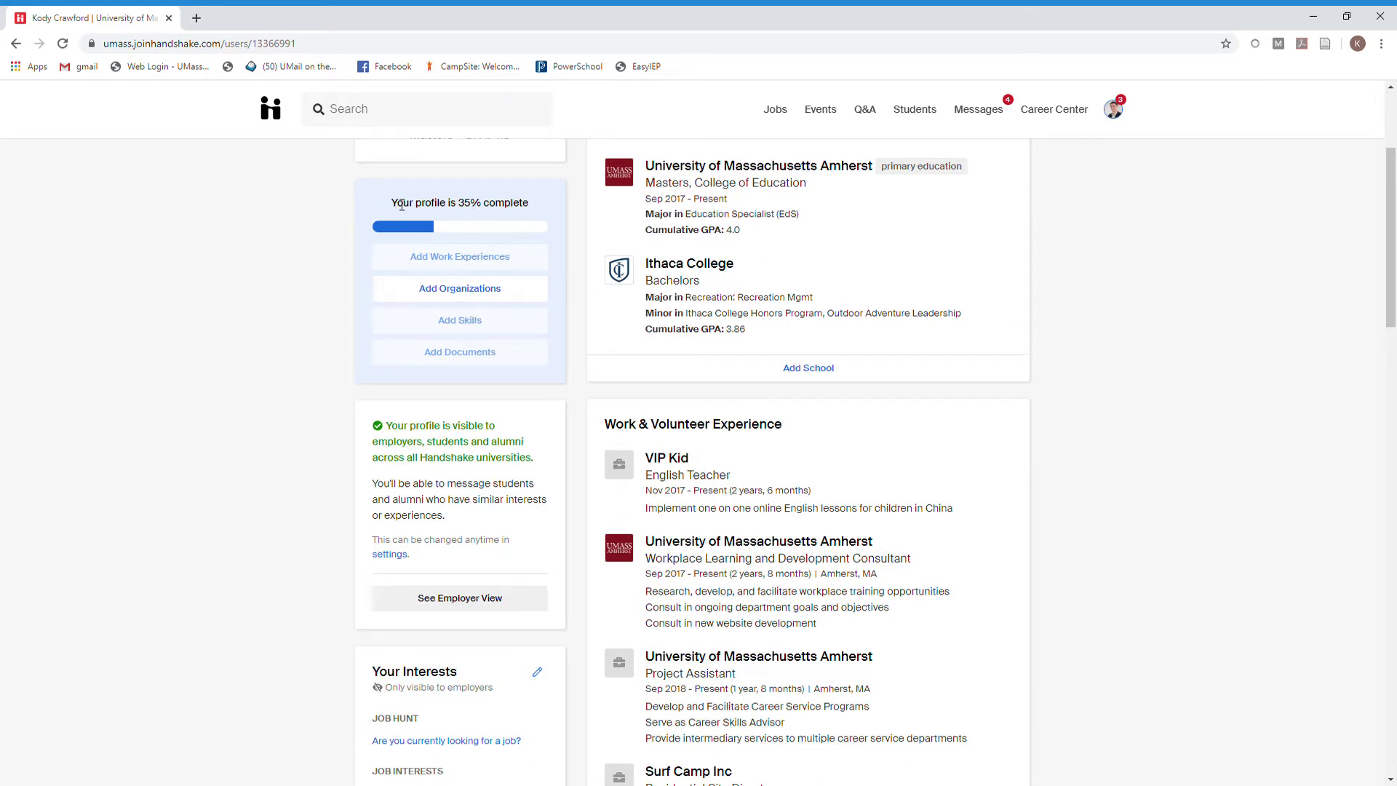
{"action": "left_click_drag", "start_coordinate": [399, 206], "coordinate": [539, 219]}
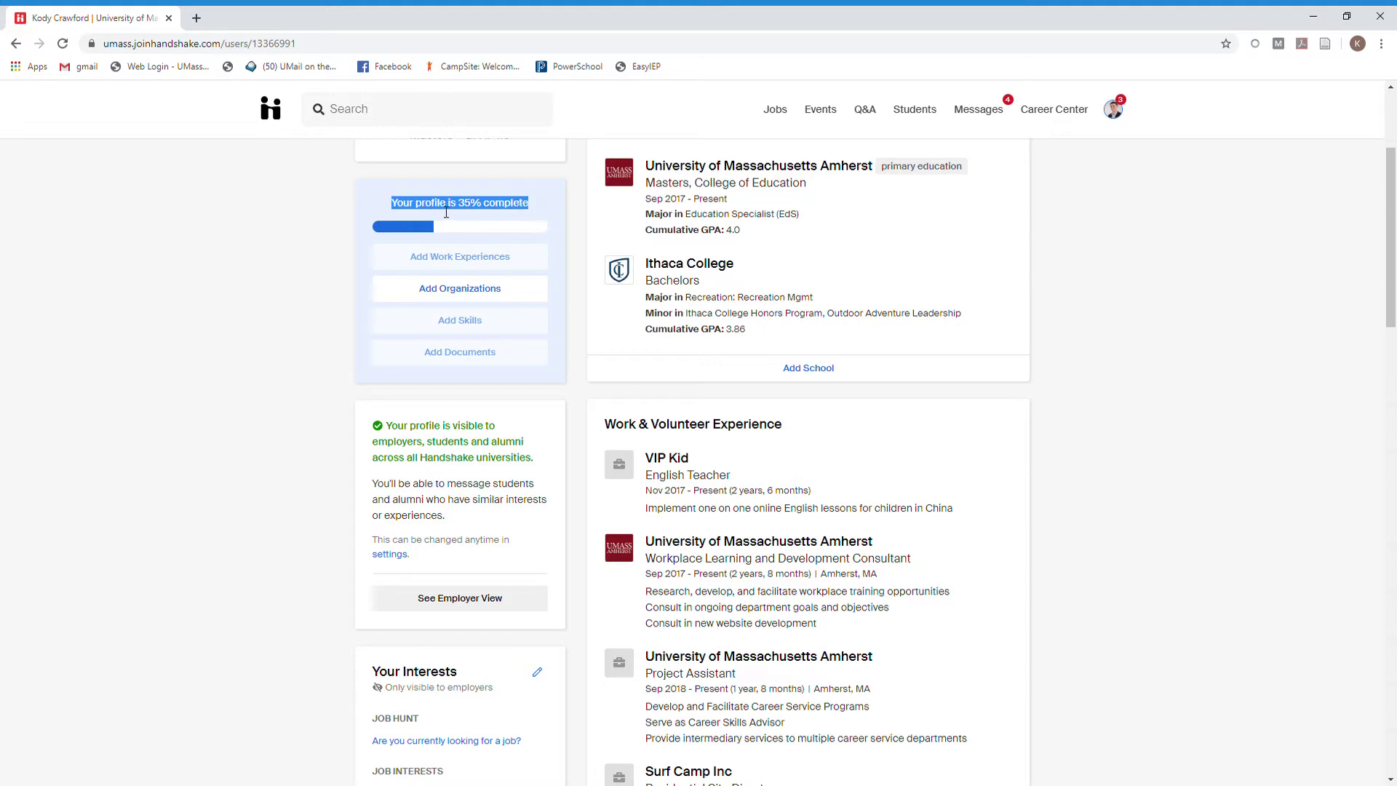
{"action": "left_click", "coordinate": [574, 213]}
{"action": "scroll", "coordinate": [580, 230], "scroll_direction": "up", "scroll_amount": 2}
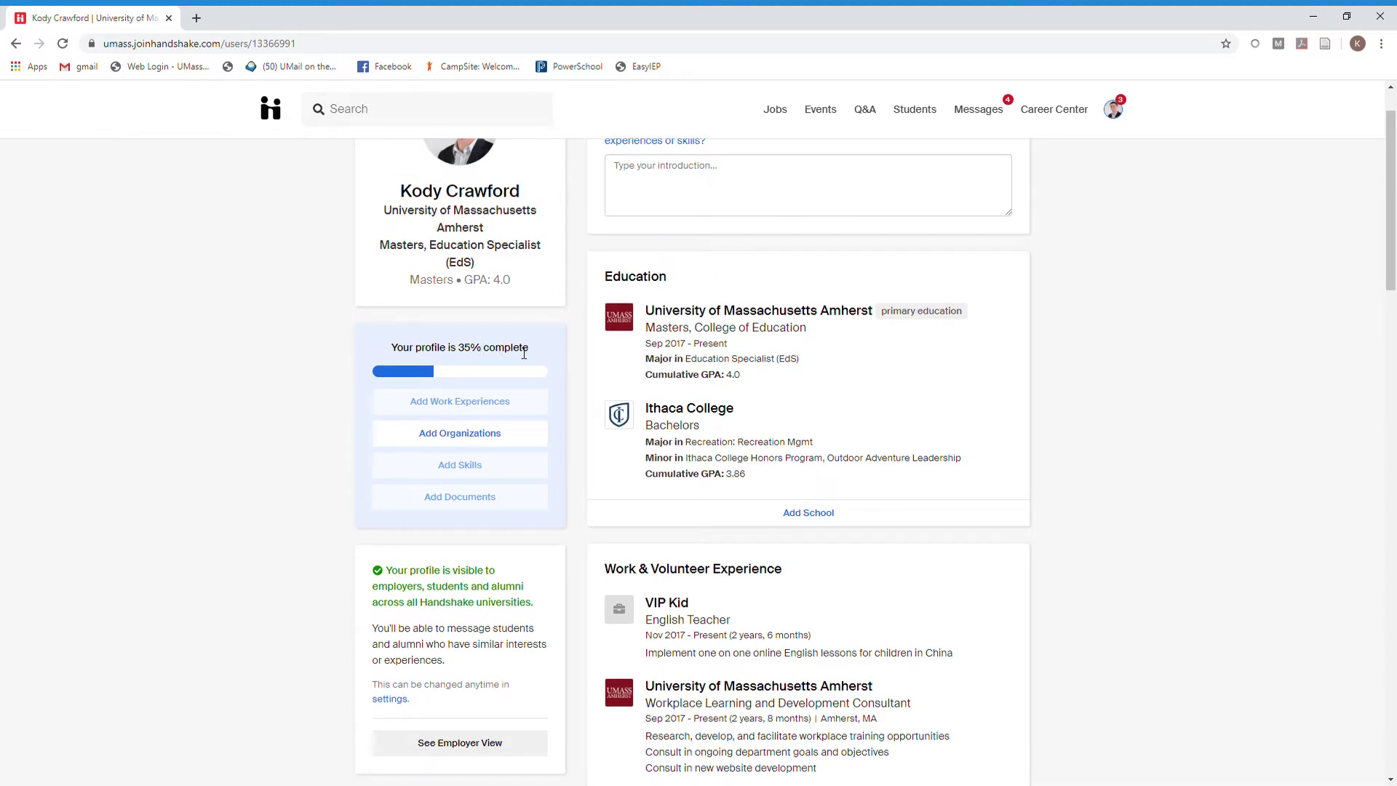
{"action": "left_click", "coordinate": [504, 437]}
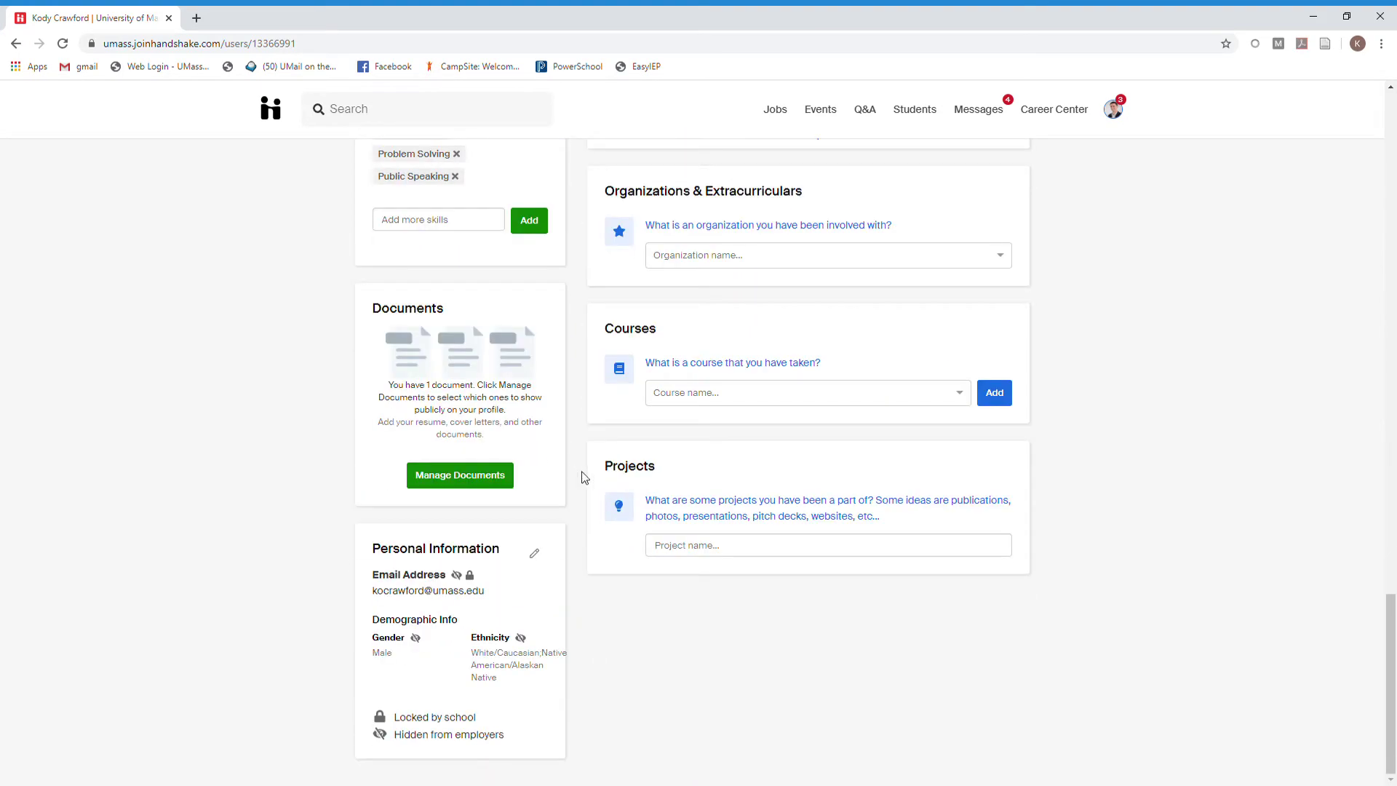
Open the primary University of Massachusetts Amherst education entry for editing and examine its editable and locked fields
{"action": "scroll", "coordinate": [582, 476], "scroll_direction": "up", "scroll_amount": 5}
{"action": "scroll", "coordinate": [583, 477], "scroll_direction": "up", "scroll_amount": 10}
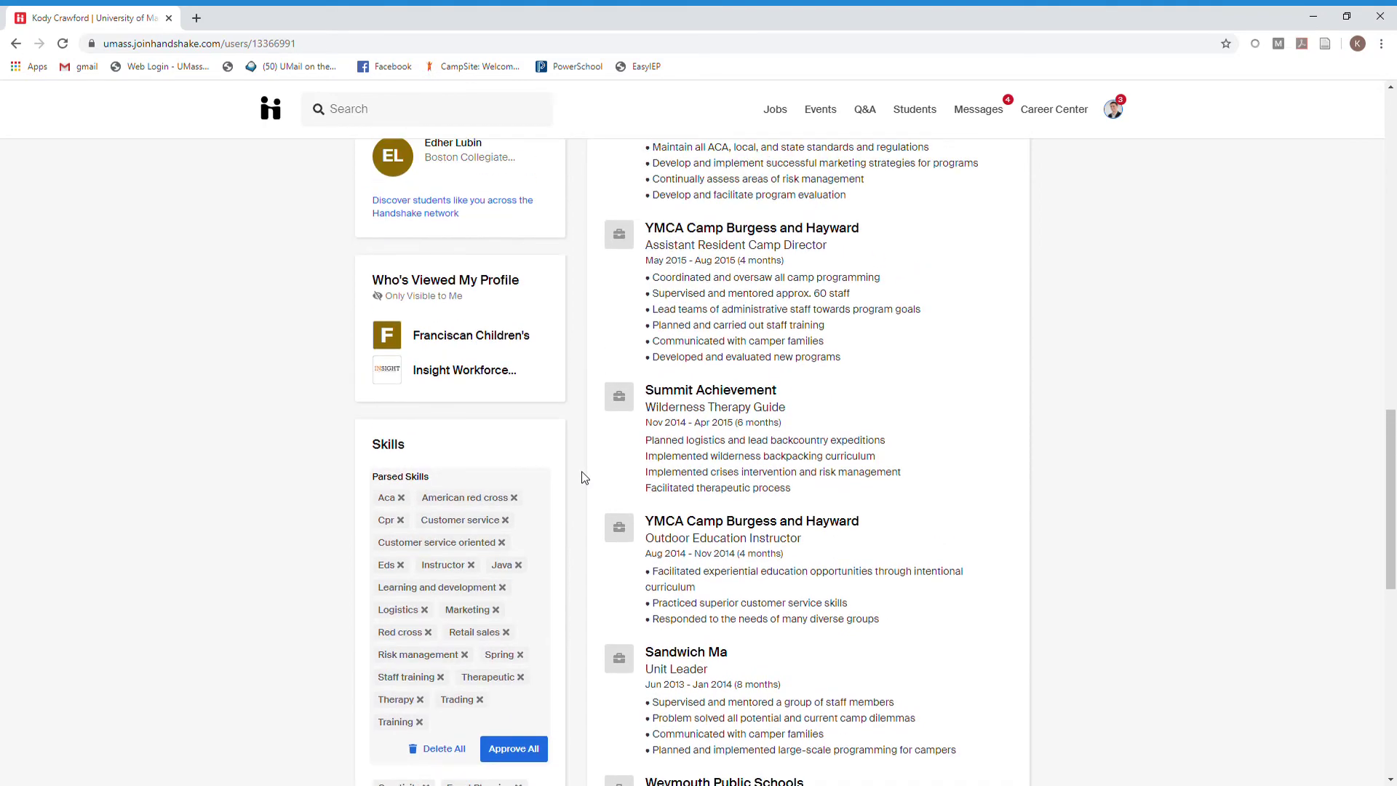
{"action": "scroll", "coordinate": [582, 477], "scroll_direction": "up", "scroll_amount": 10}
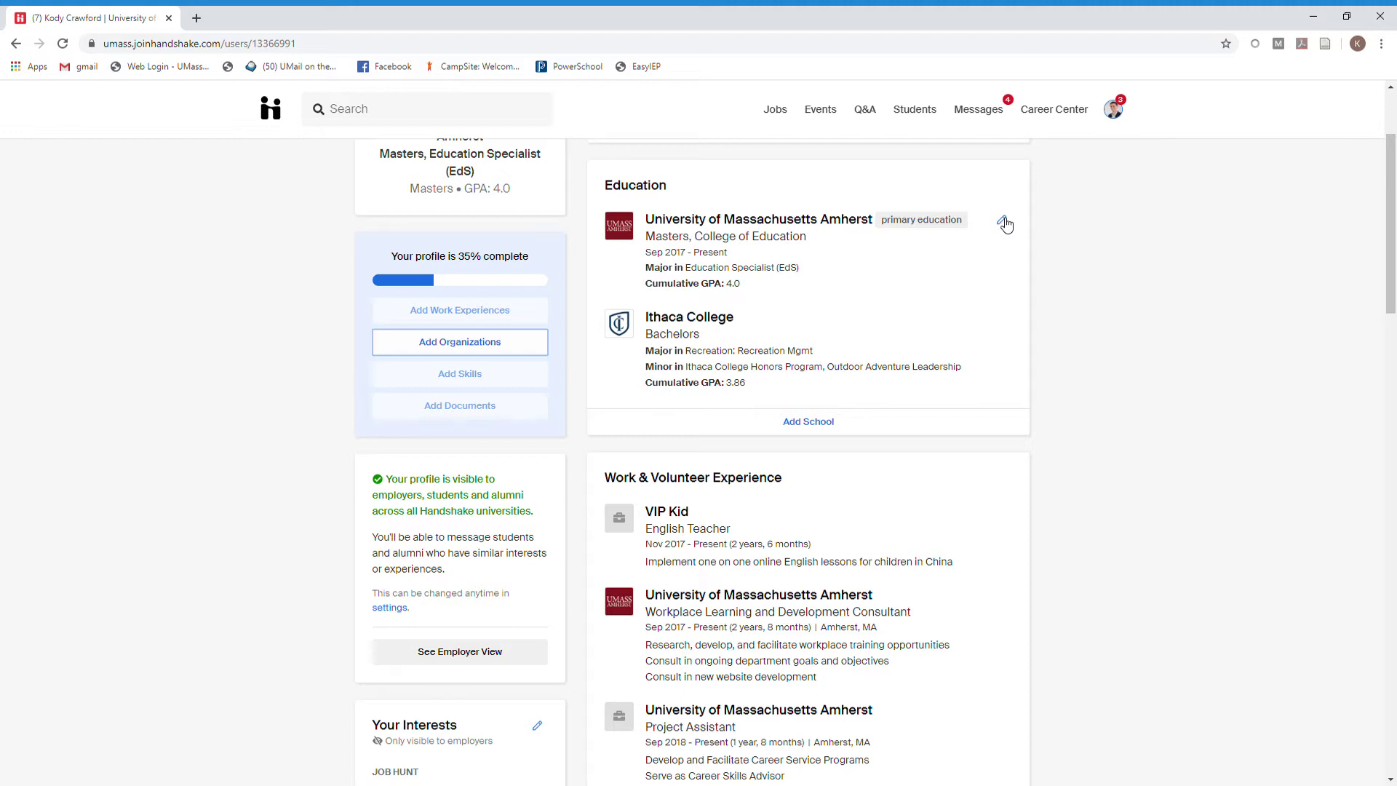
{"action": "left_click", "coordinate": [1003, 222]}
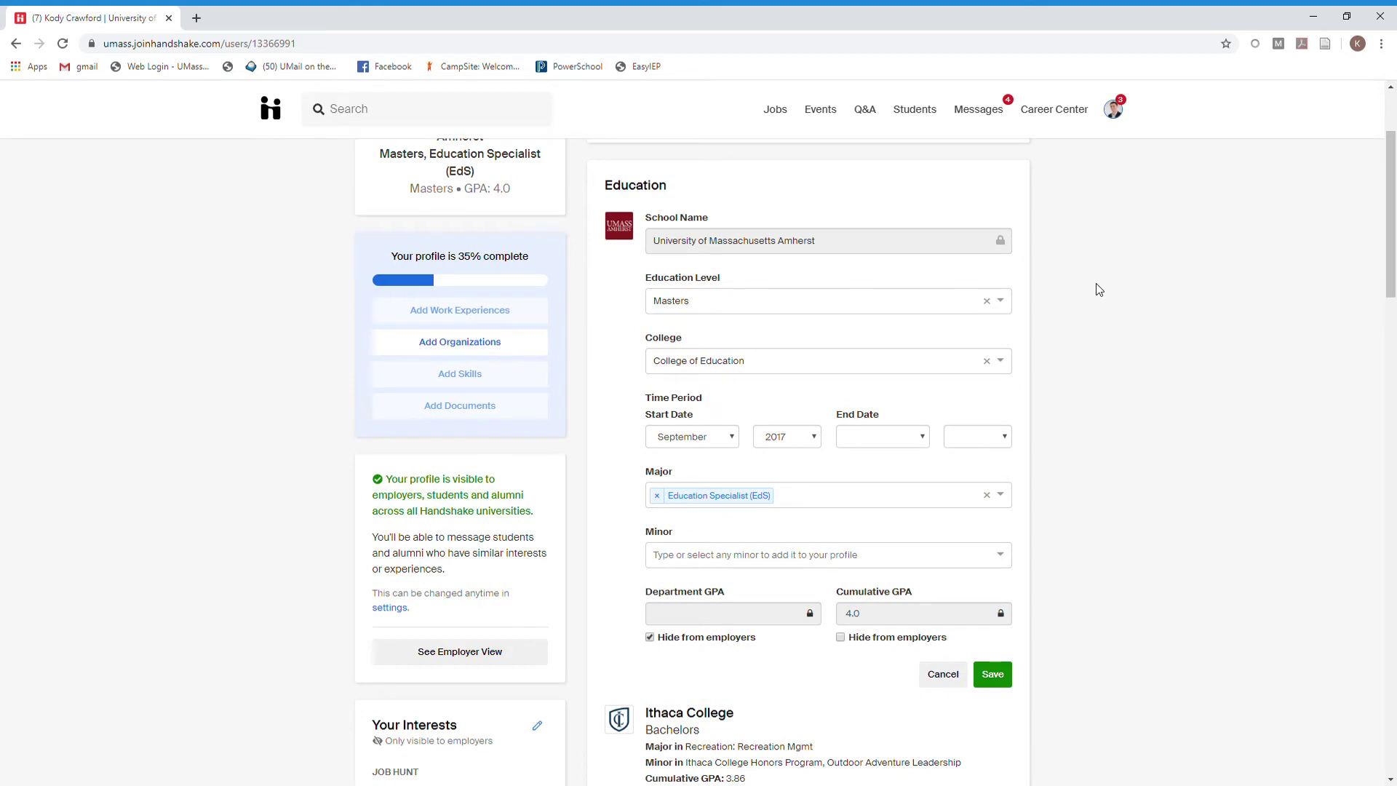
{"action": "scroll", "coordinate": [1096, 284], "scroll_direction": "down", "scroll_amount": 3}
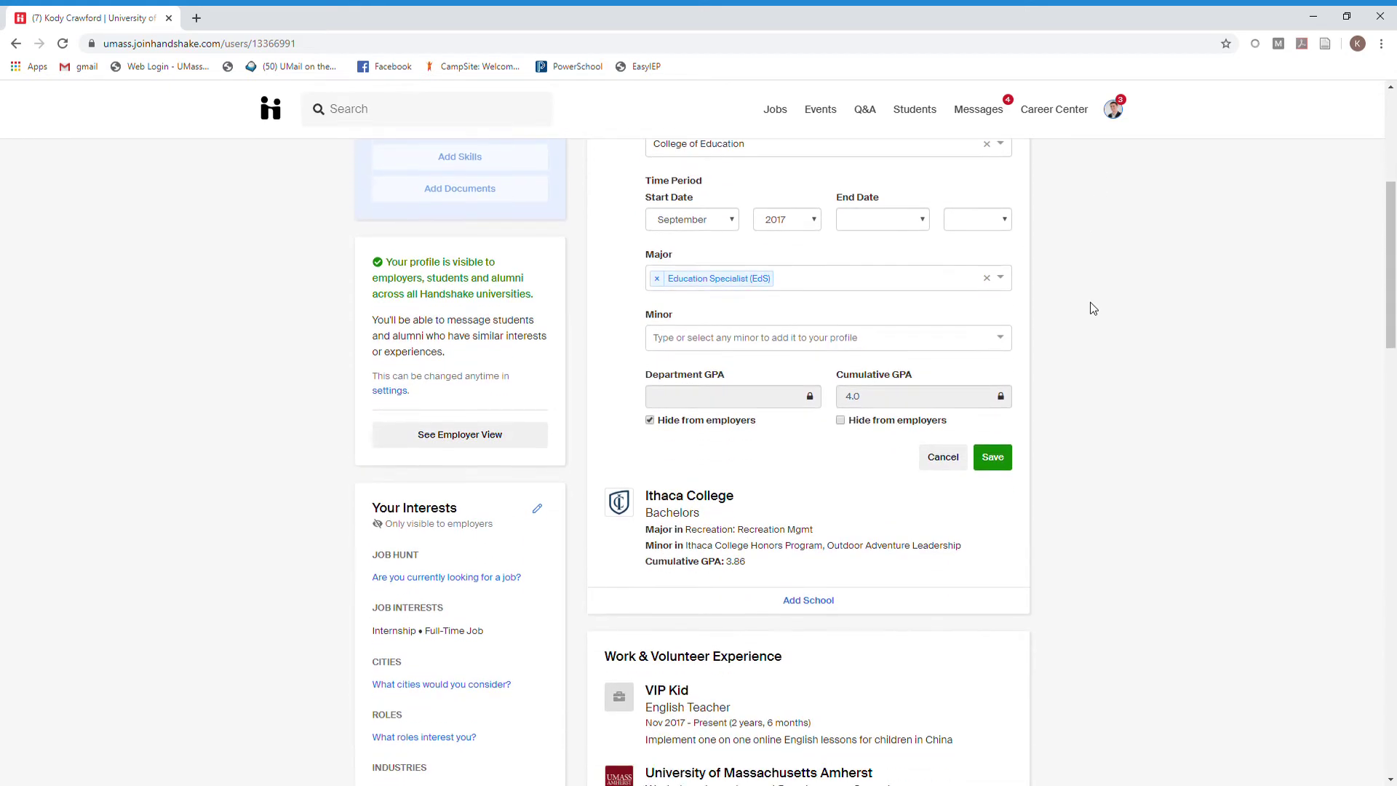
{"action": "mouse_move", "coordinate": [901, 518]}
{"action": "scroll", "coordinate": [987, 352], "scroll_direction": "up", "scroll_amount": 5}
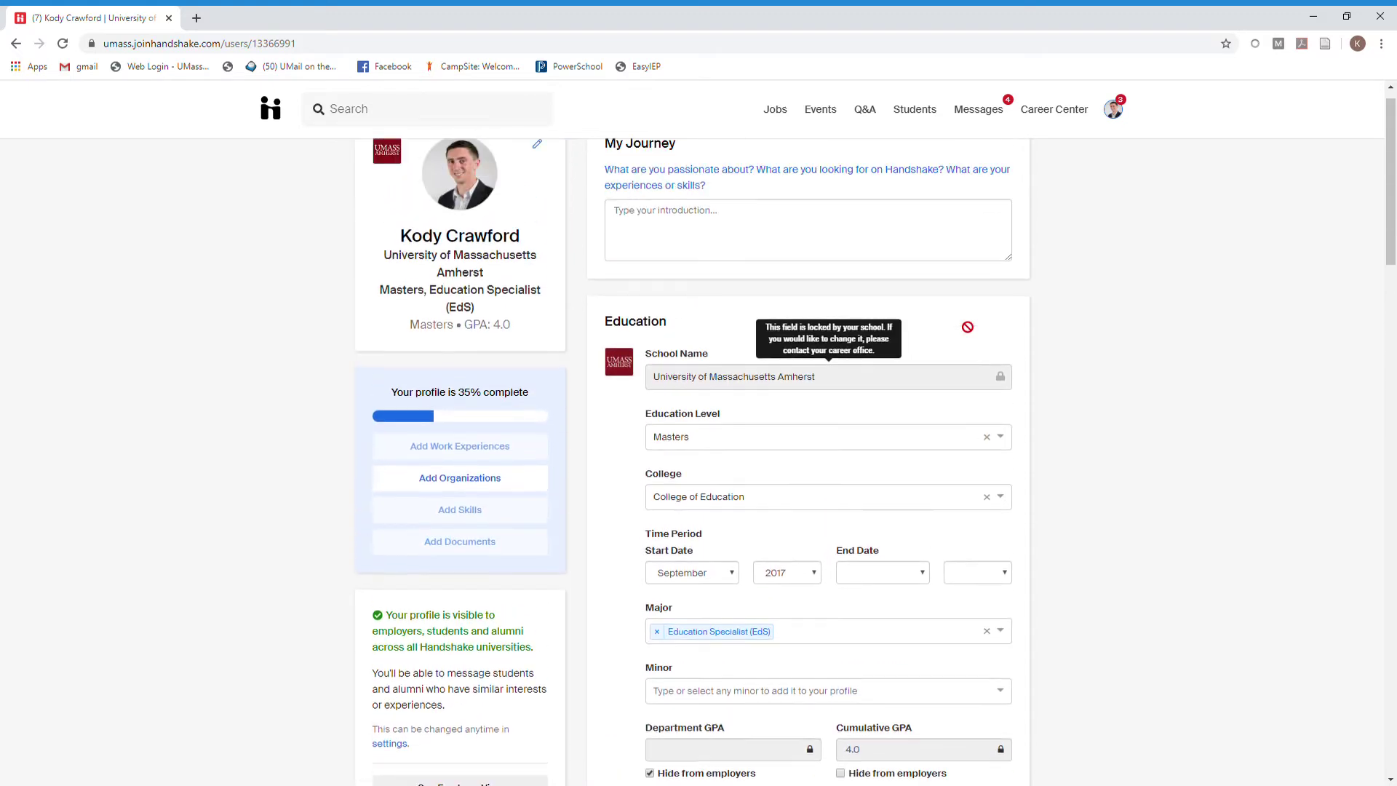
{"action": "scroll", "coordinate": [968, 326], "scroll_direction": "down", "scroll_amount": 9}
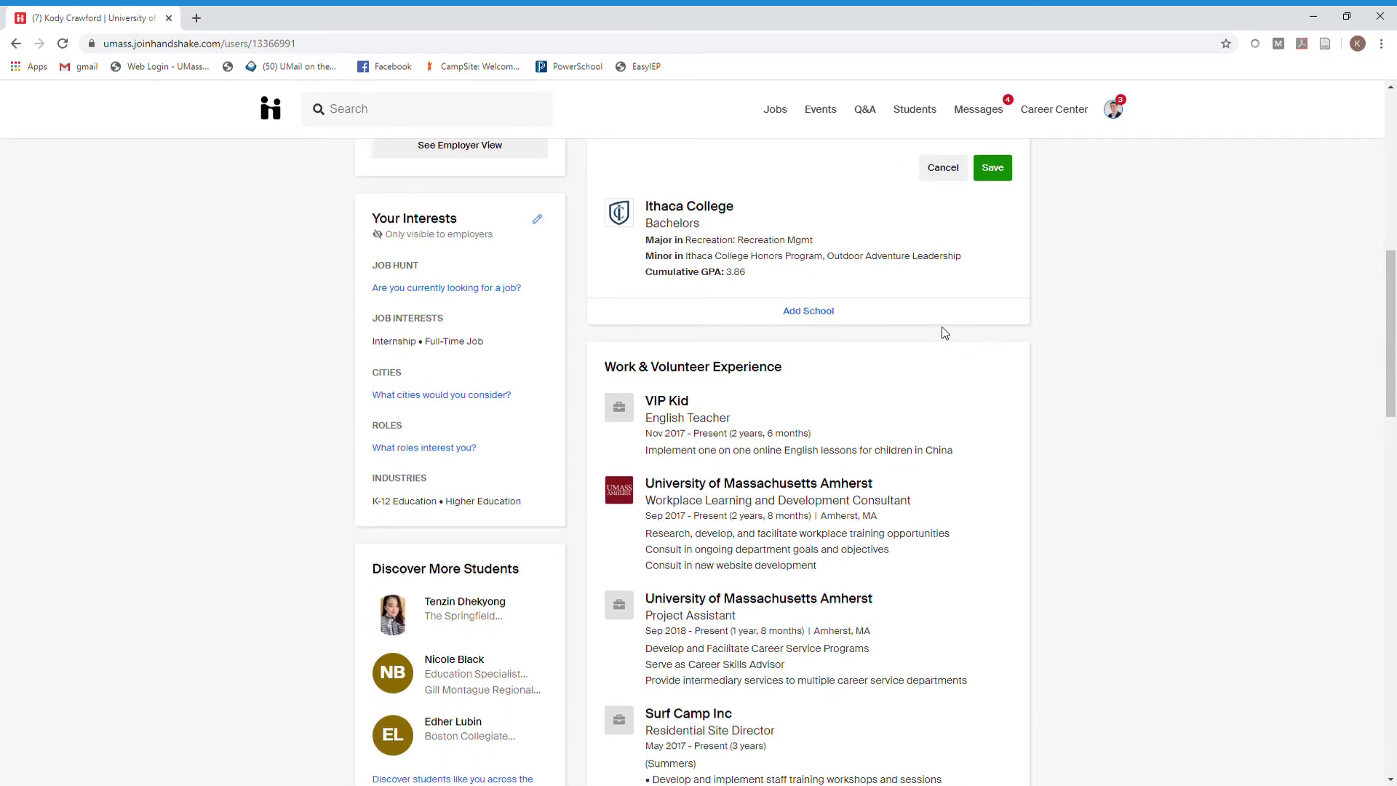
{"action": "scroll", "coordinate": [890, 307], "scroll_direction": "down", "scroll_amount": 2}
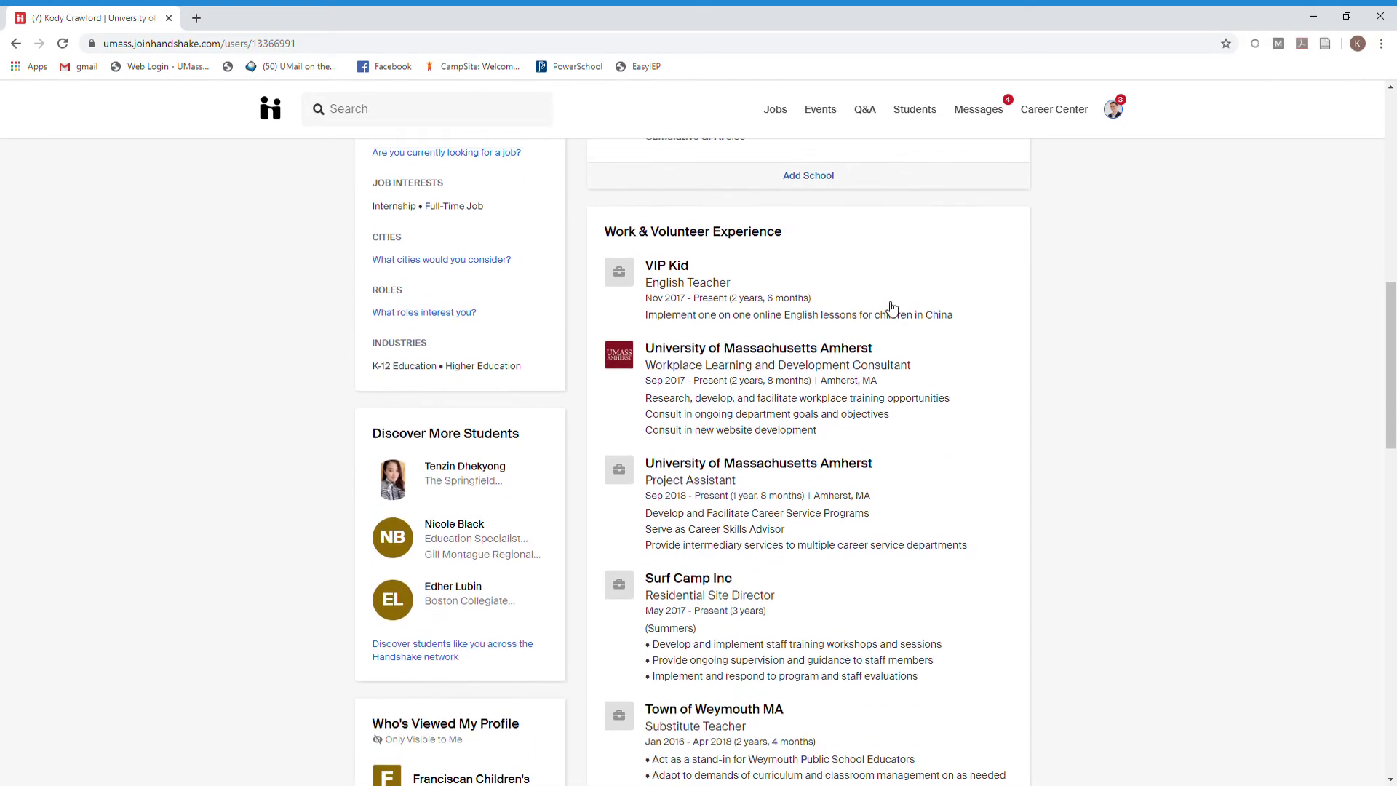
{"action": "scroll", "coordinate": [888, 335], "scroll_direction": "up", "scroll_amount": 9}
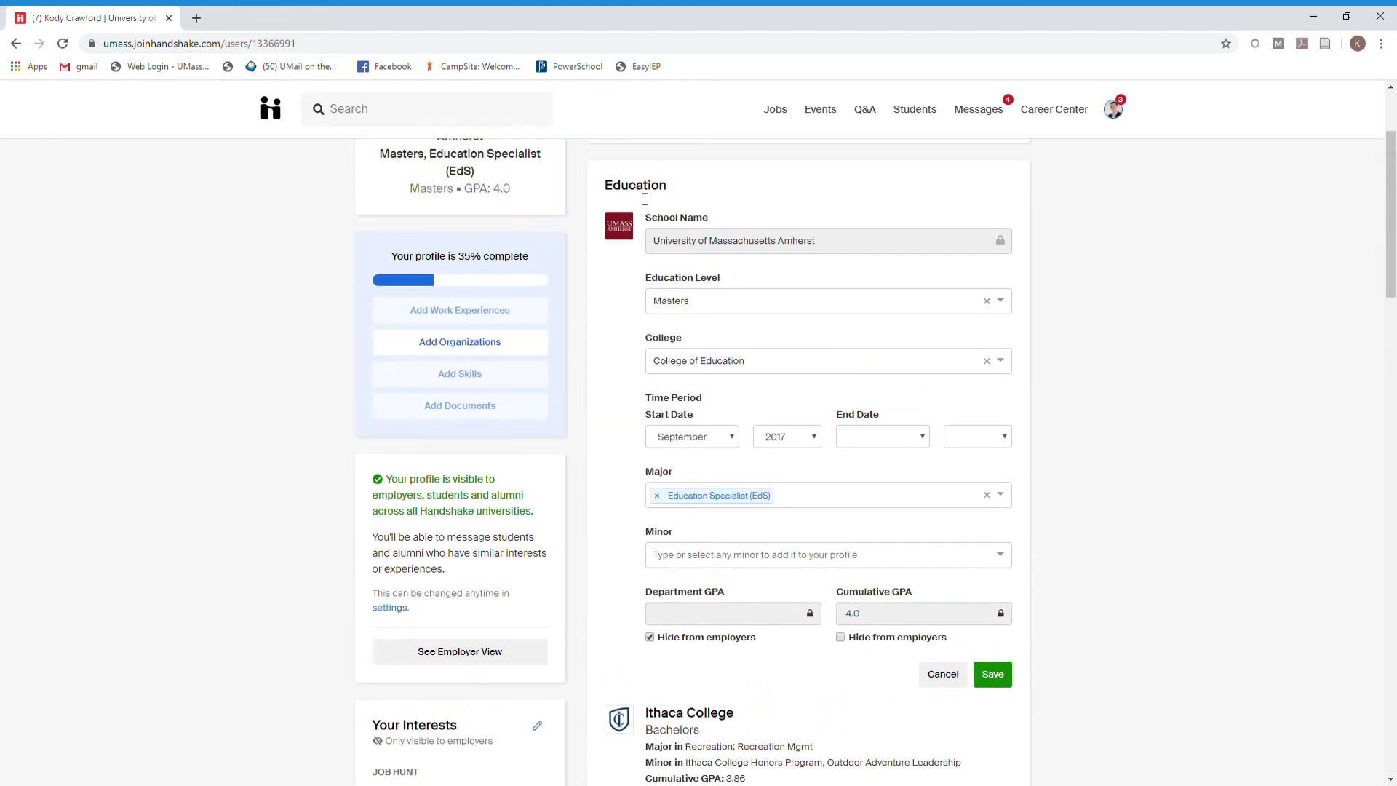
{"action": "scroll", "coordinate": [673, 287], "scroll_direction": "down", "scroll_amount": 3}
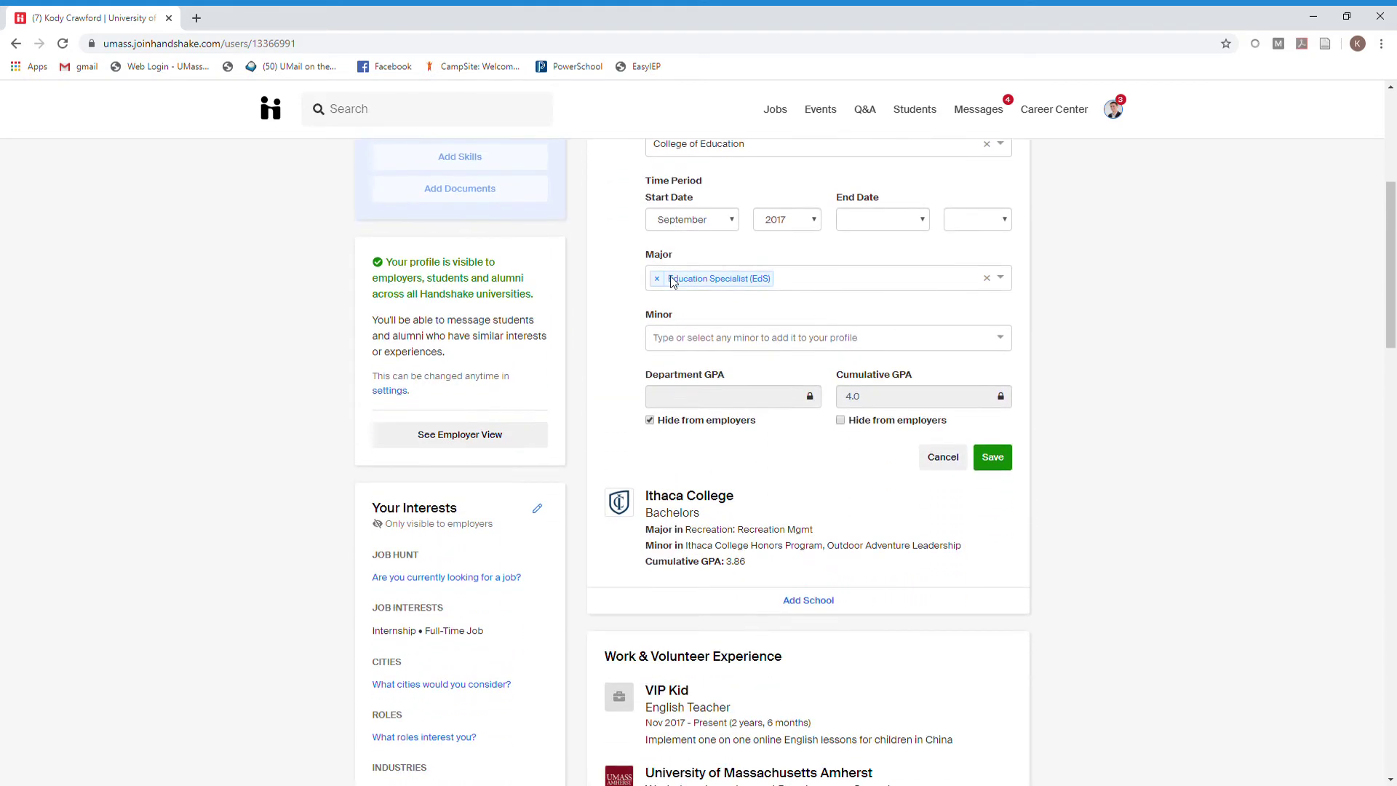
{"action": "scroll", "coordinate": [1017, 399], "scroll_direction": "down", "scroll_amount": 2}
{"action": "scroll", "coordinate": [710, 370], "scroll_direction": "down", "scroll_amount": 3}
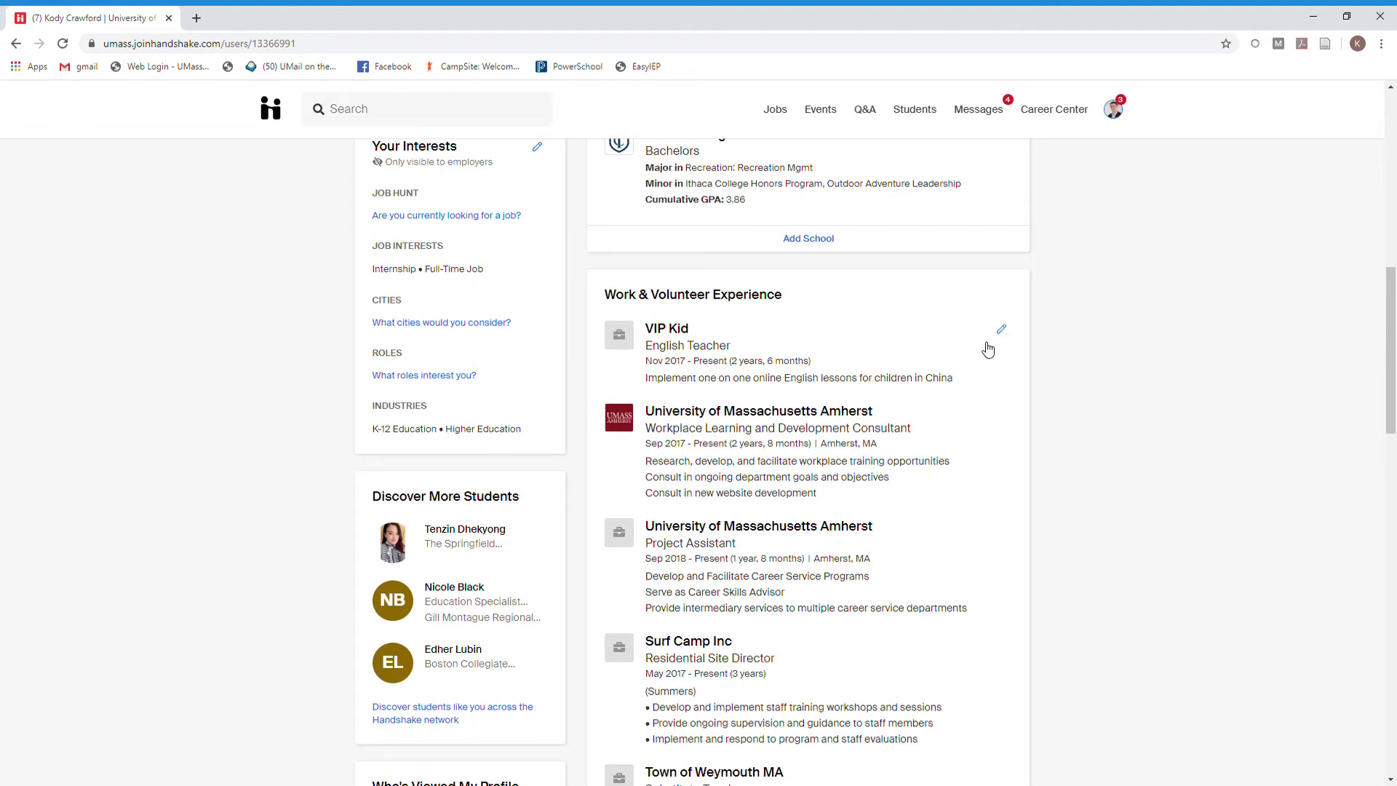
{"action": "scroll", "coordinate": [988, 351], "scroll_direction": "down", "scroll_amount": 1}
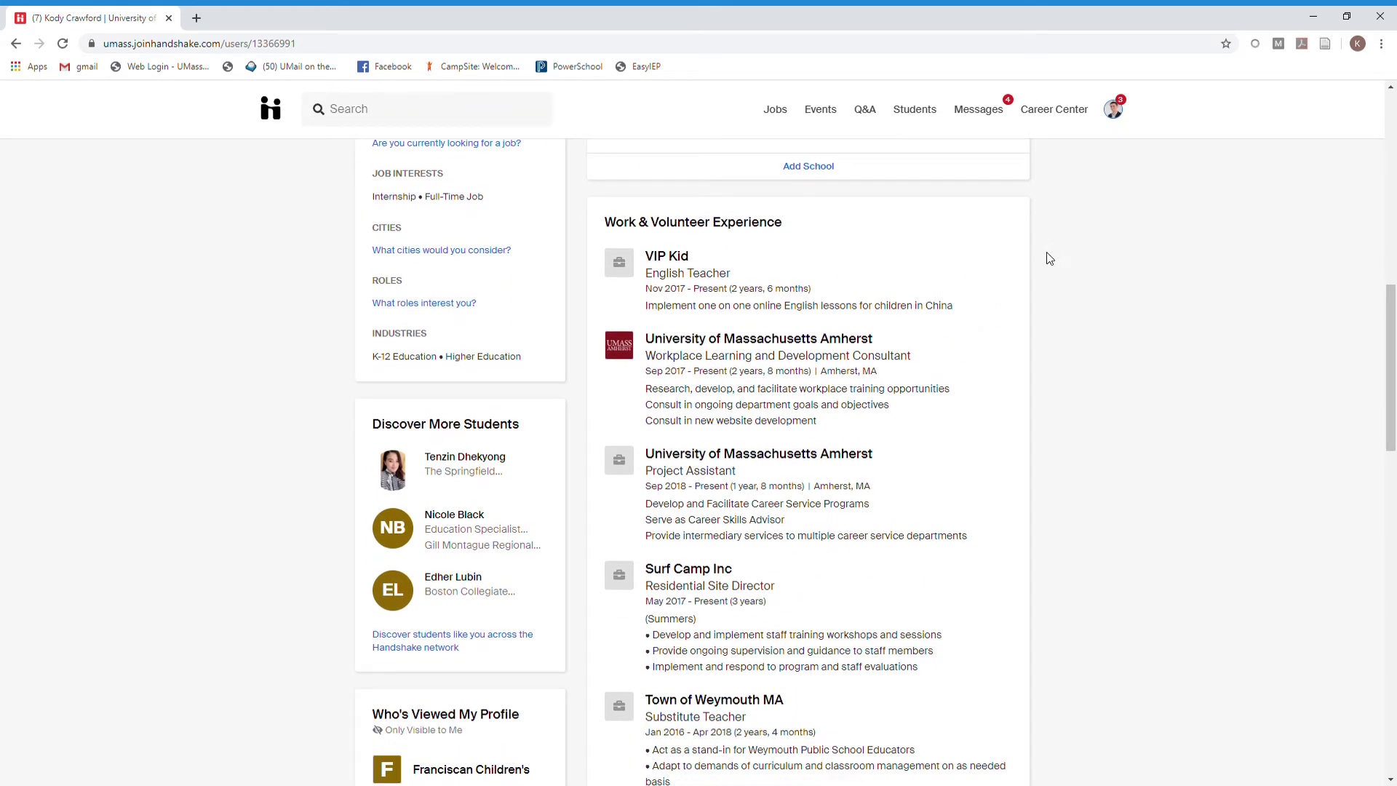
{"action": "scroll", "coordinate": [858, 271], "scroll_direction": "up", "scroll_amount": 7}
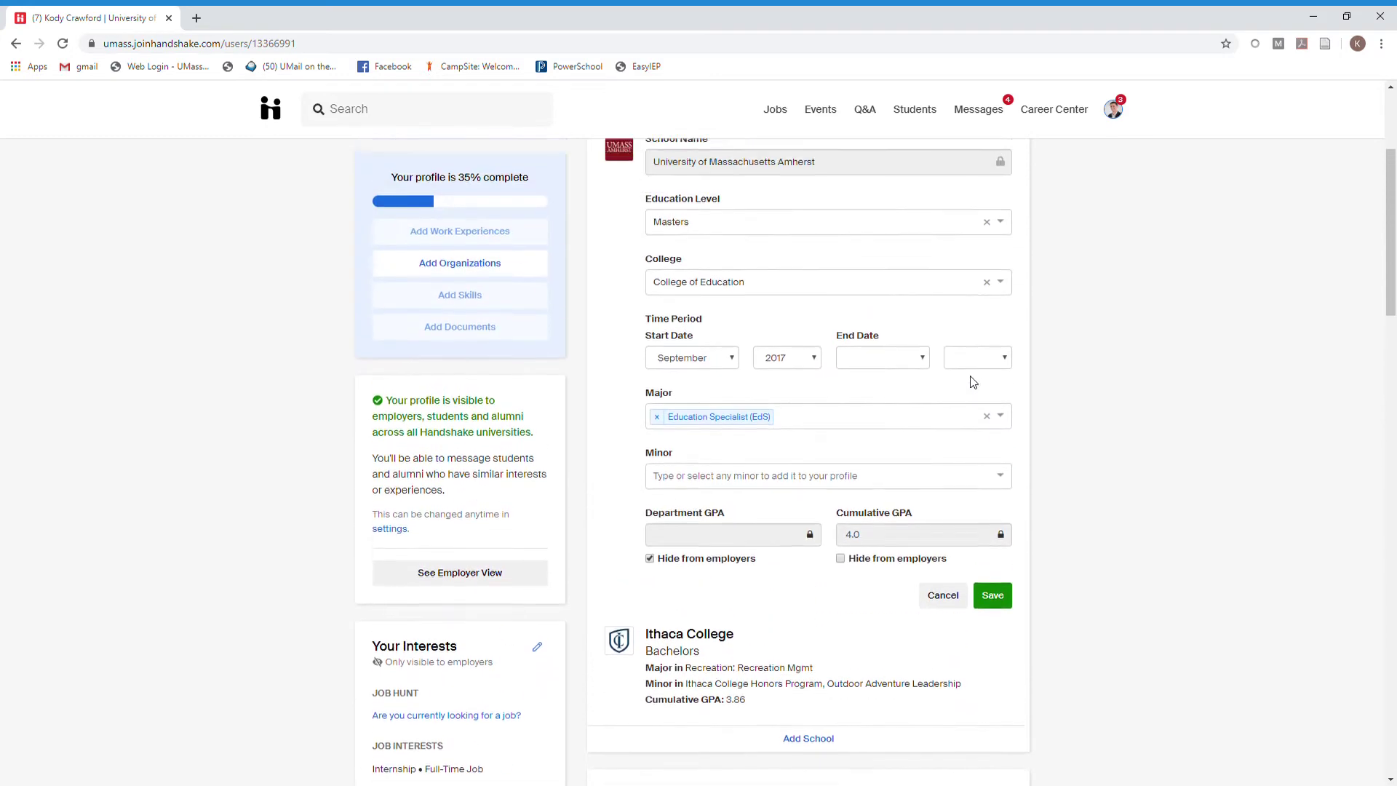
Examine the entries under Work & Volunteer Experience and the list of employers who viewed the profile
{"action": "scroll", "coordinate": [968, 382], "scroll_direction": "down", "scroll_amount": 6}
{"action": "scroll", "coordinate": [962, 378], "scroll_direction": "down", "scroll_amount": 3}
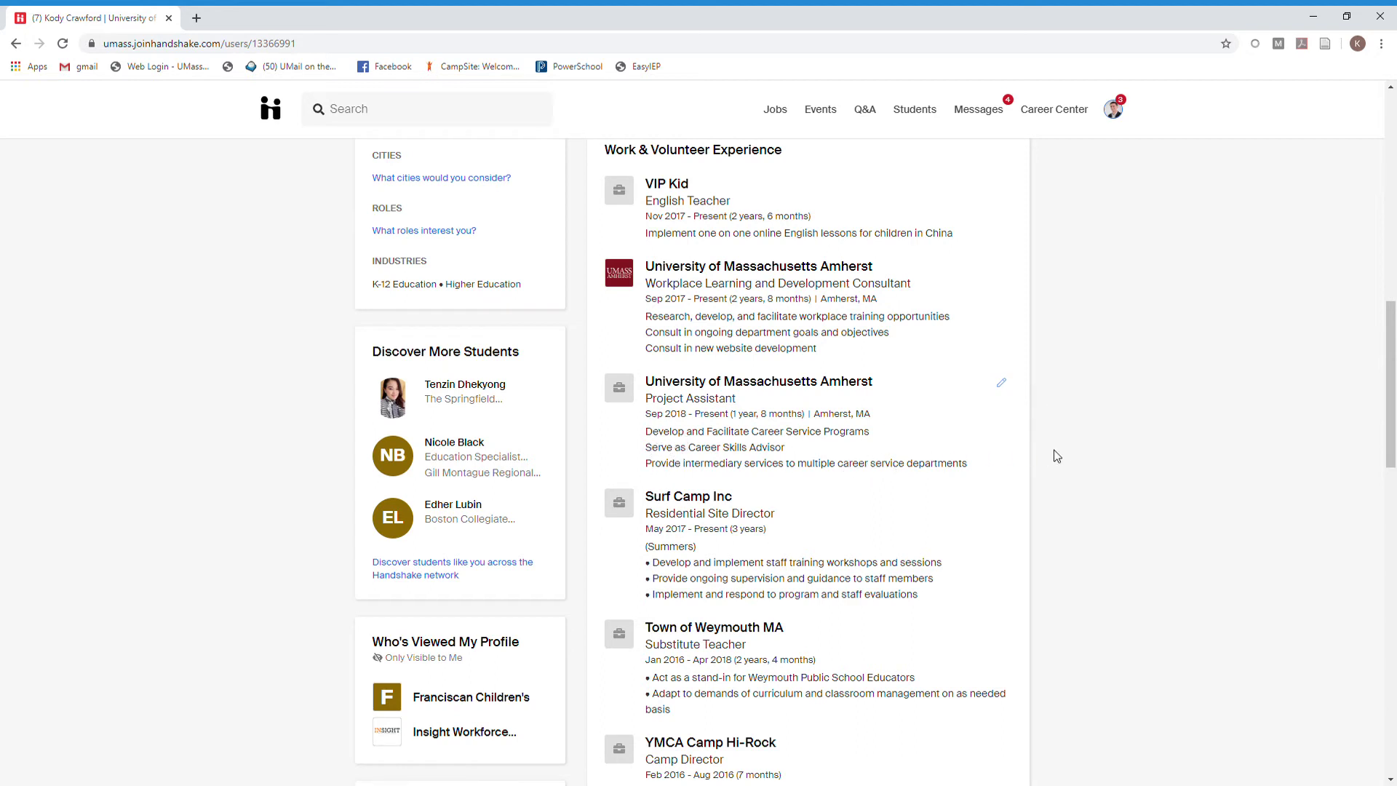
{"action": "scroll", "coordinate": [1102, 452], "scroll_direction": "down", "scroll_amount": 1}
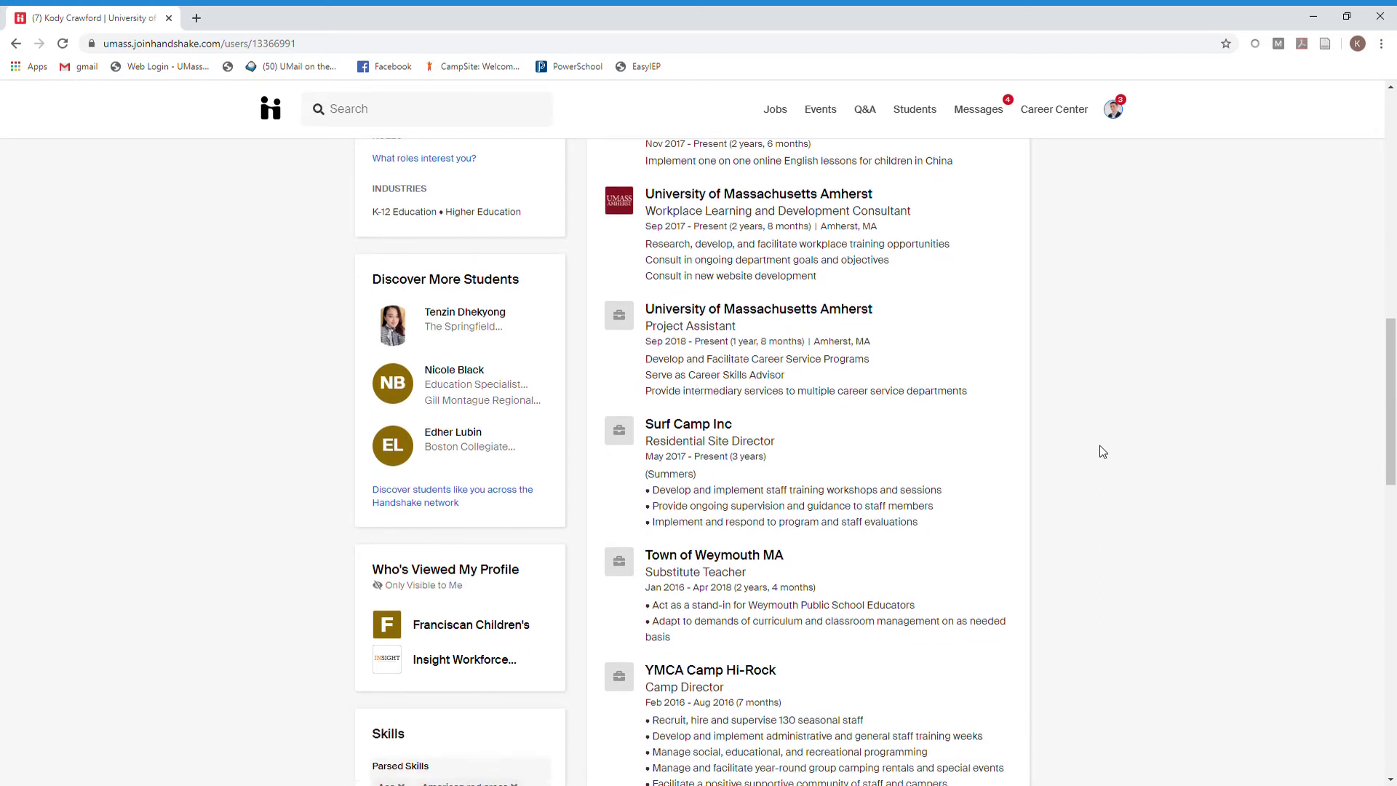
{"action": "scroll", "coordinate": [1103, 452], "scroll_direction": "down", "scroll_amount": 1}
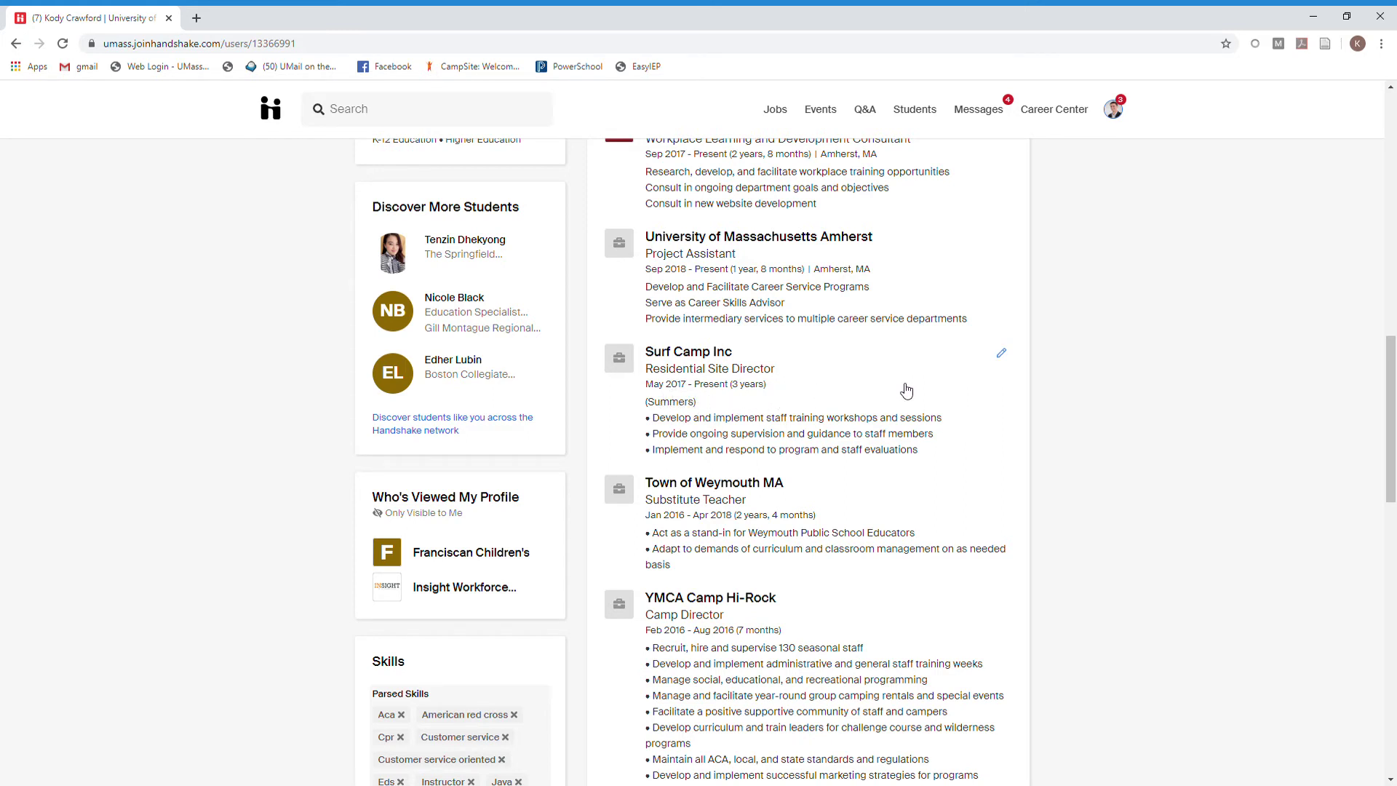
{"action": "scroll", "coordinate": [530, 490], "scroll_direction": "down", "scroll_amount": 1}
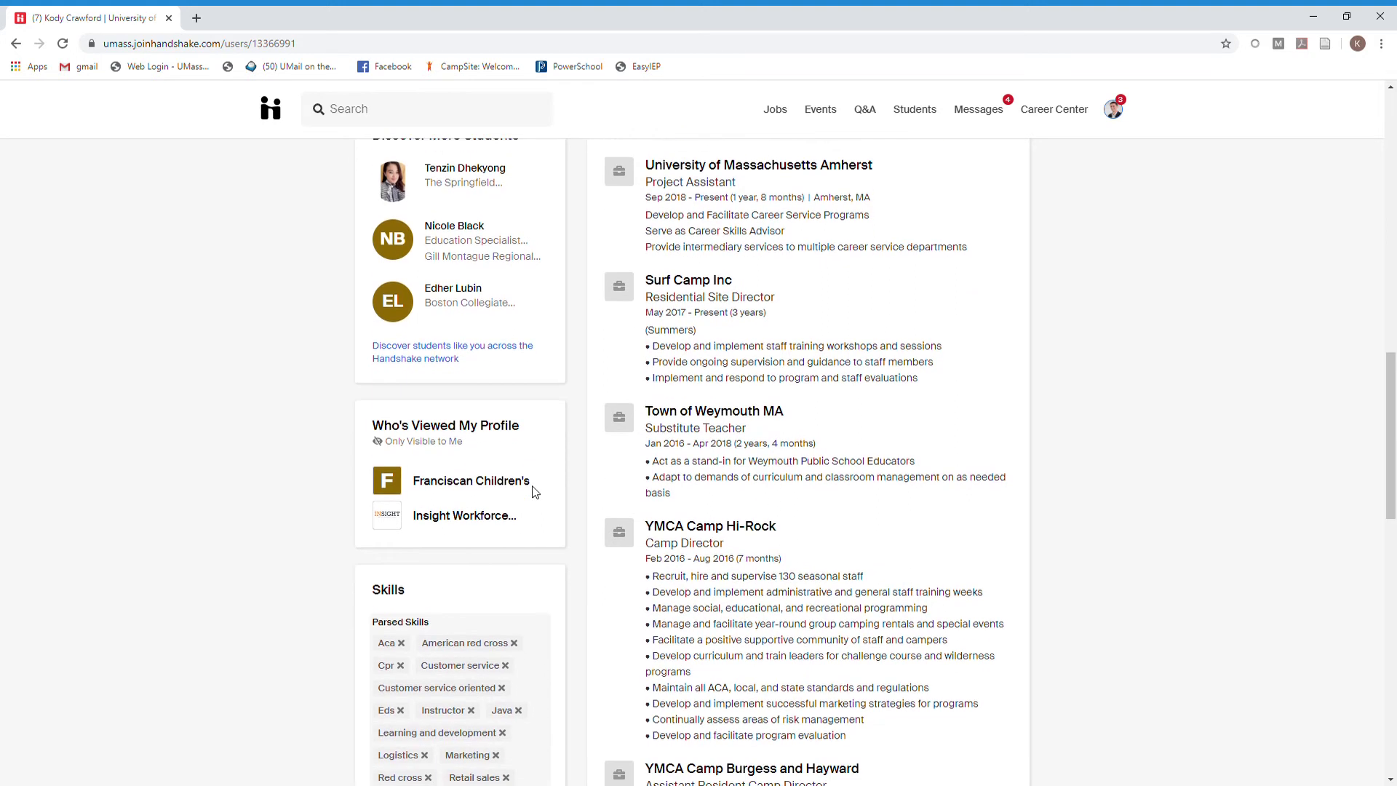
{"action": "scroll", "coordinate": [536, 492], "scroll_direction": "up", "scroll_amount": 1}
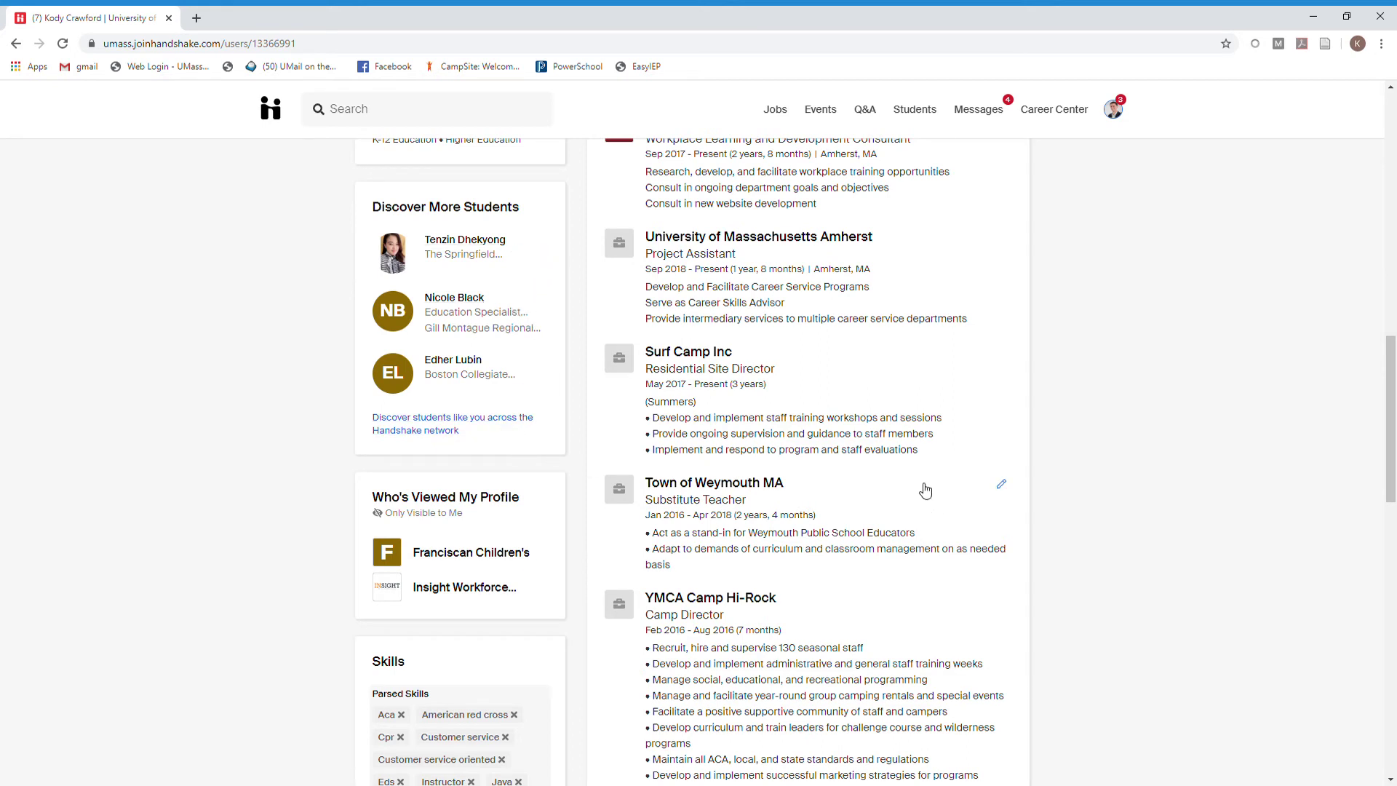
{"action": "scroll", "coordinate": [1128, 452], "scroll_direction": "down", "scroll_amount": 2}
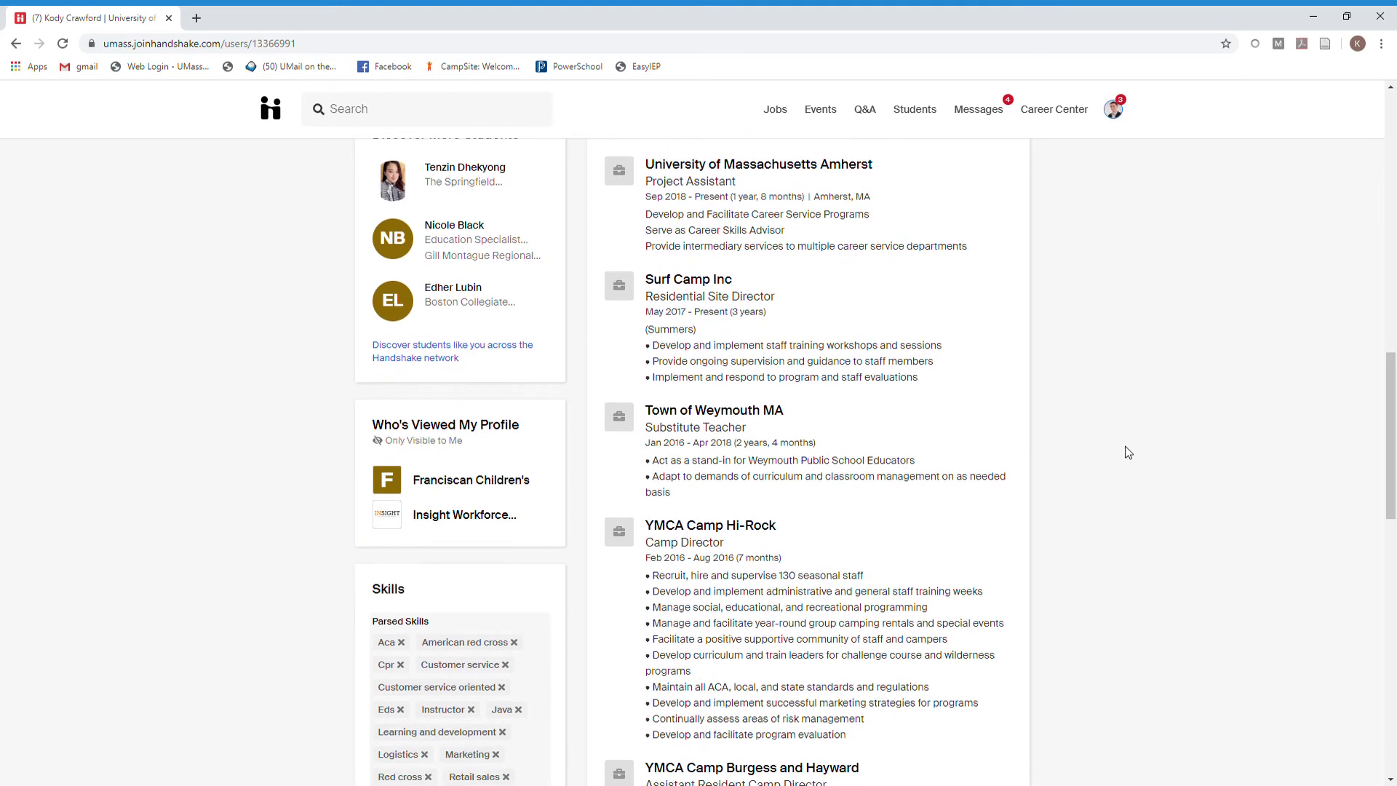
{"action": "scroll", "coordinate": [1128, 452], "scroll_direction": "down", "scroll_amount": 2}
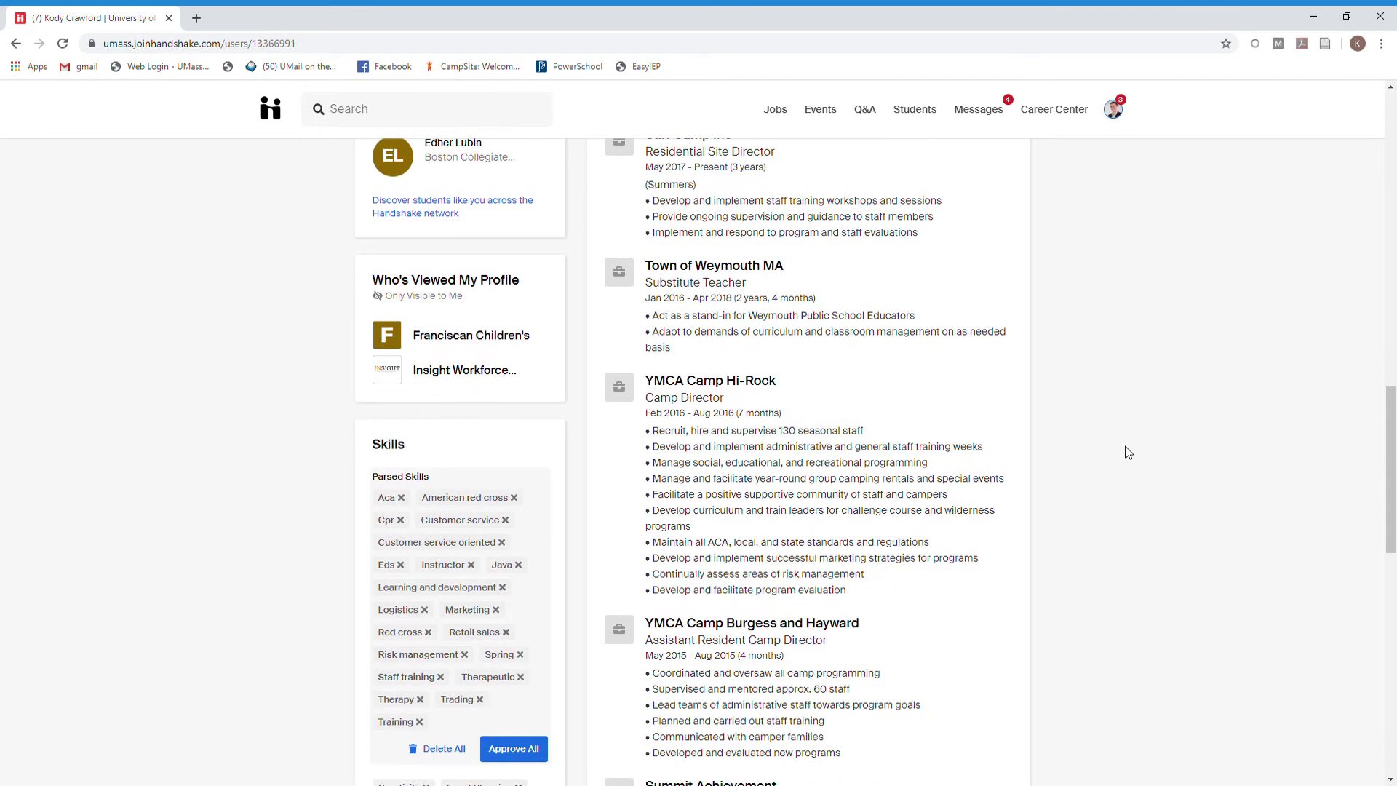
{"action": "scroll", "coordinate": [1128, 452], "scroll_direction": "down", "scroll_amount": 1}
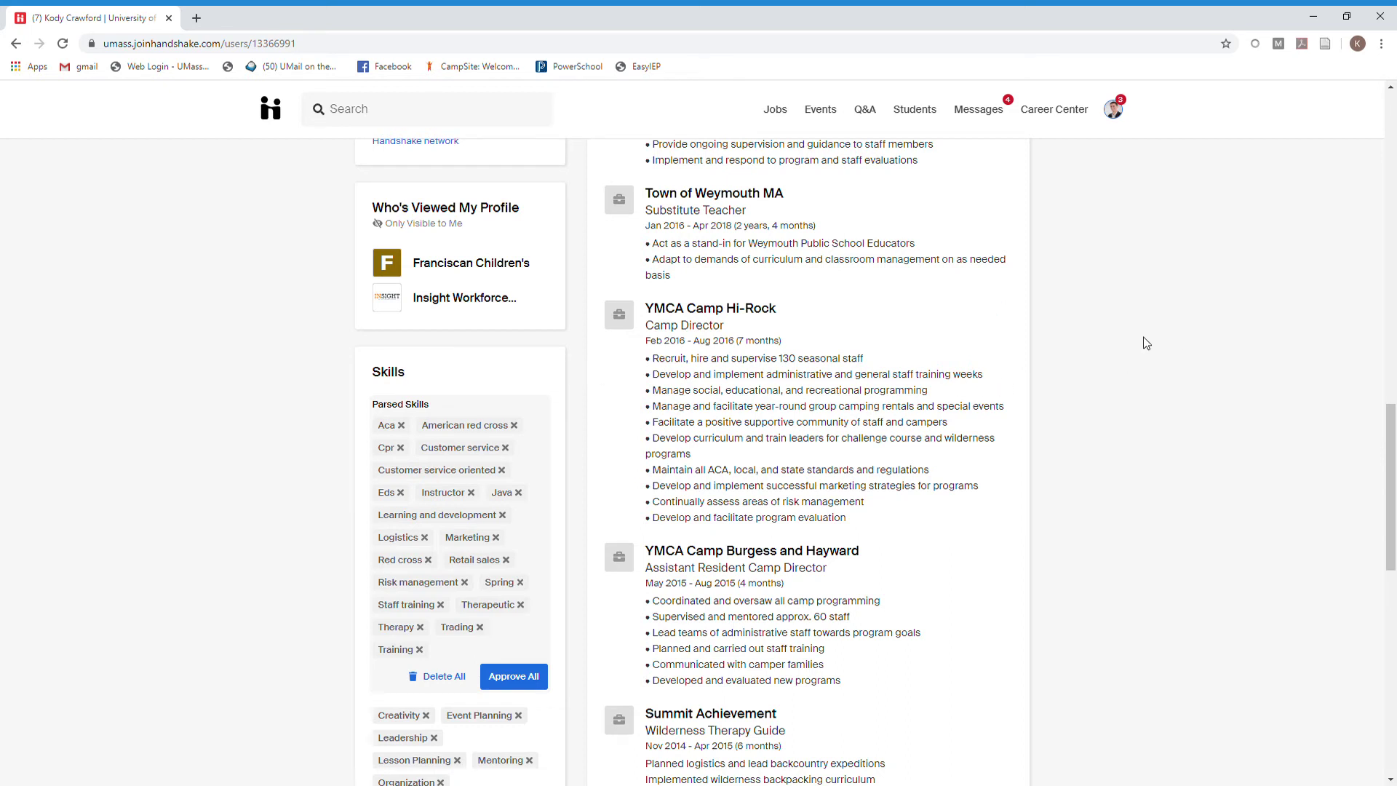
{"action": "scroll", "coordinate": [1147, 343], "scroll_direction": "down", "scroll_amount": 1}
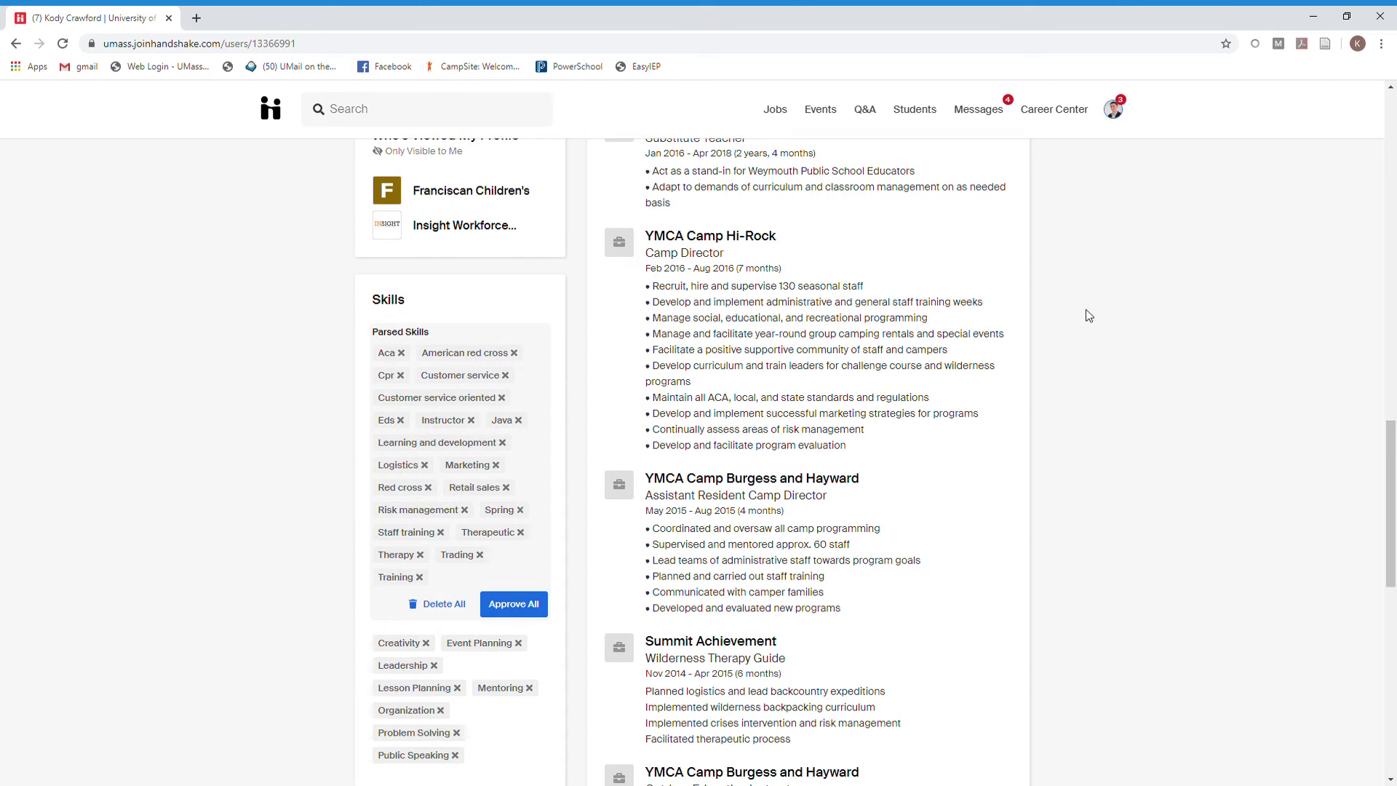
Examine the parsed skills, the options to approve or delete them, and the field for adding more skills
{"action": "scroll", "coordinate": [954, 277], "scroll_direction": "down", "scroll_amount": 2}
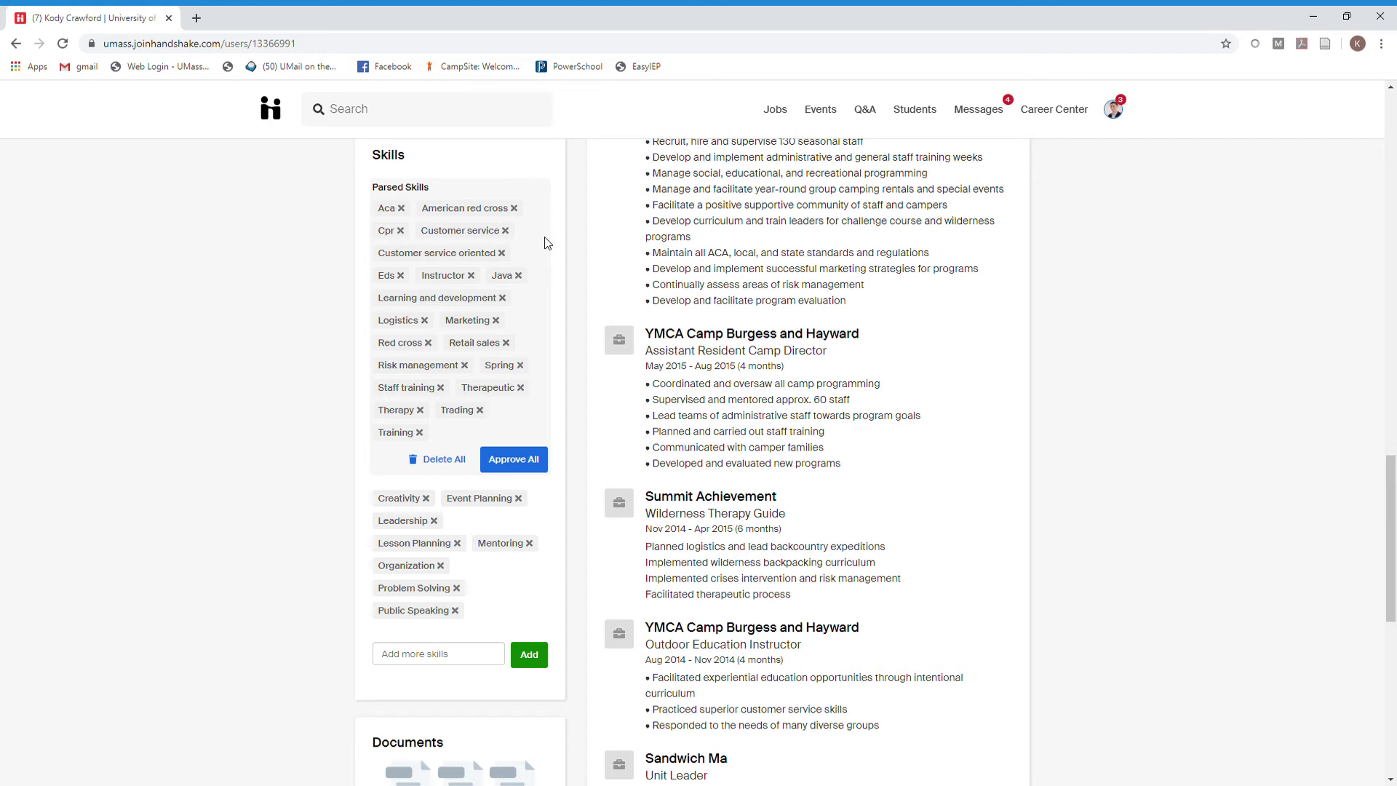
{"action": "scroll", "coordinate": [567, 305], "scroll_direction": "down", "scroll_amount": 1}
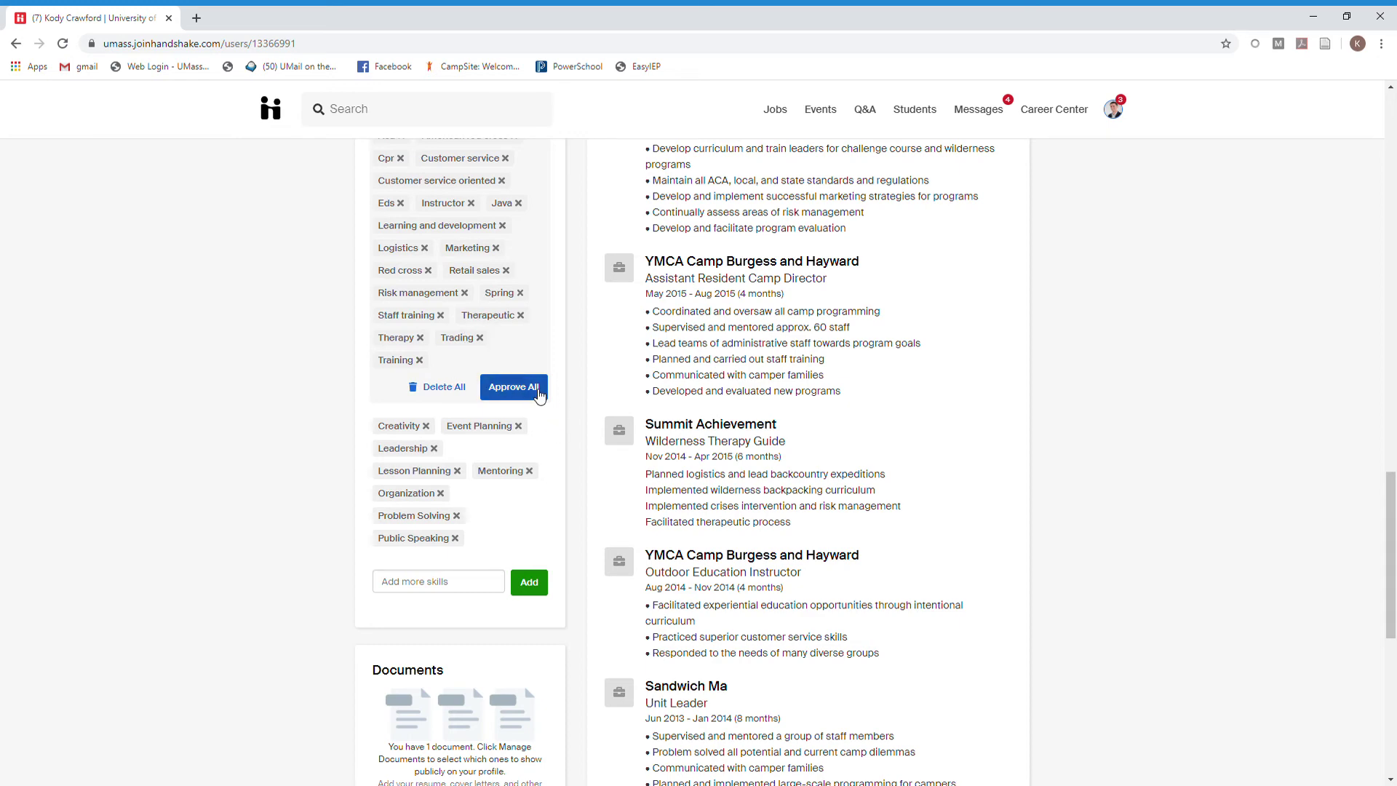
{"action": "scroll", "coordinate": [535, 389], "scroll_direction": "up", "scroll_amount": 1}
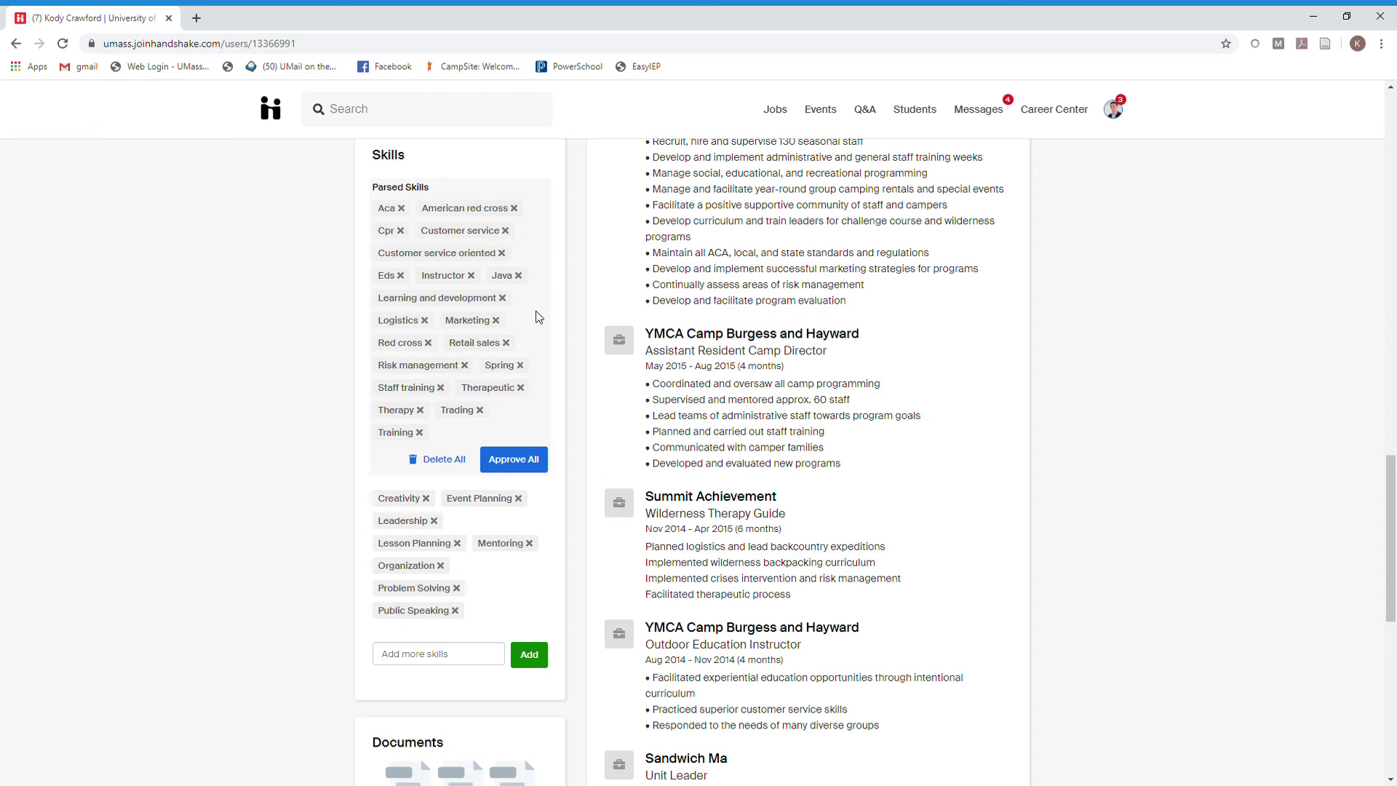
{"action": "scroll", "coordinate": [539, 317], "scroll_direction": "down", "scroll_amount": 1}
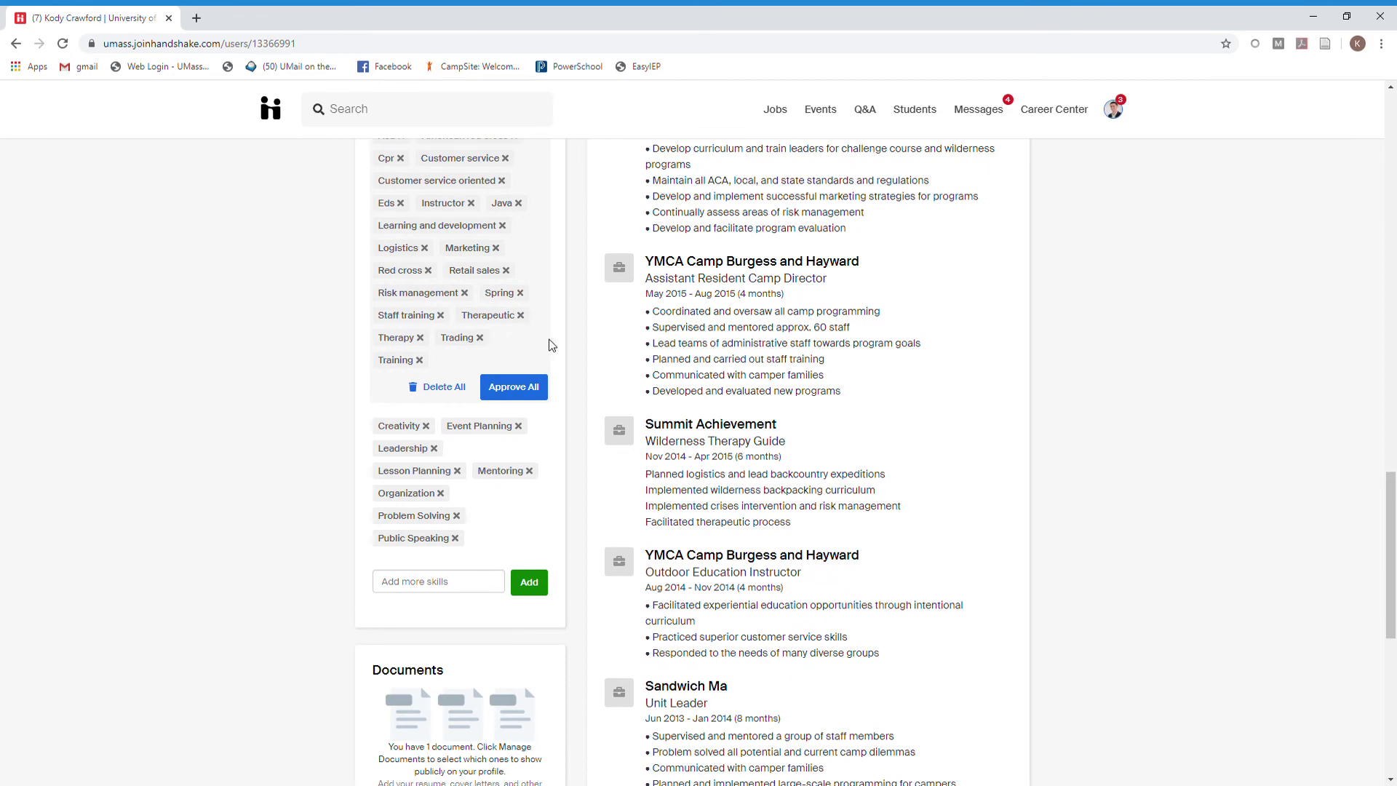
{"action": "scroll", "coordinate": [569, 380], "scroll_direction": "down", "scroll_amount": 3}
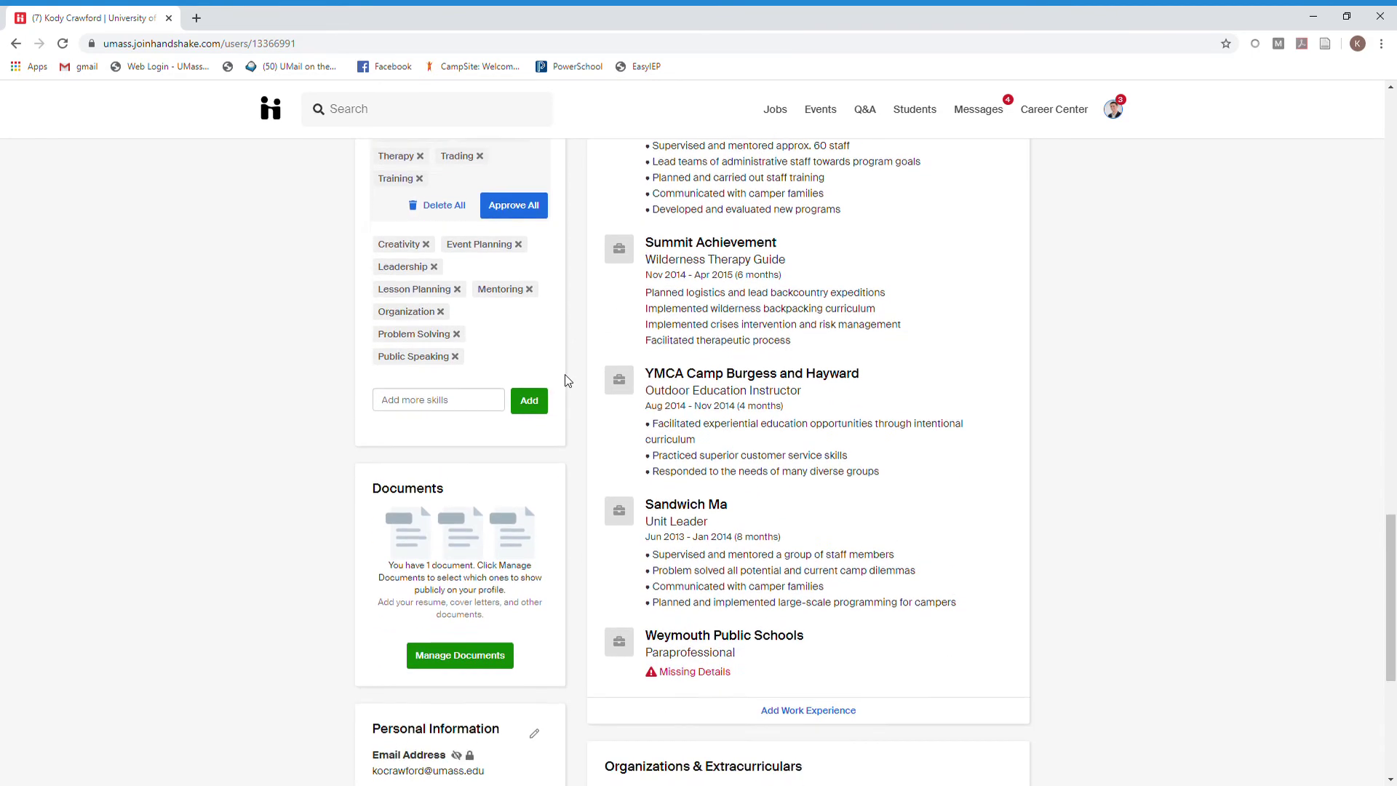
Examine the Documents, Personal Information, Organizations & Extracurriculars, Courses and Projects sections, and return to the beginning of the profile
{"action": "scroll", "coordinate": [568, 380], "scroll_direction": "down", "scroll_amount": 1}
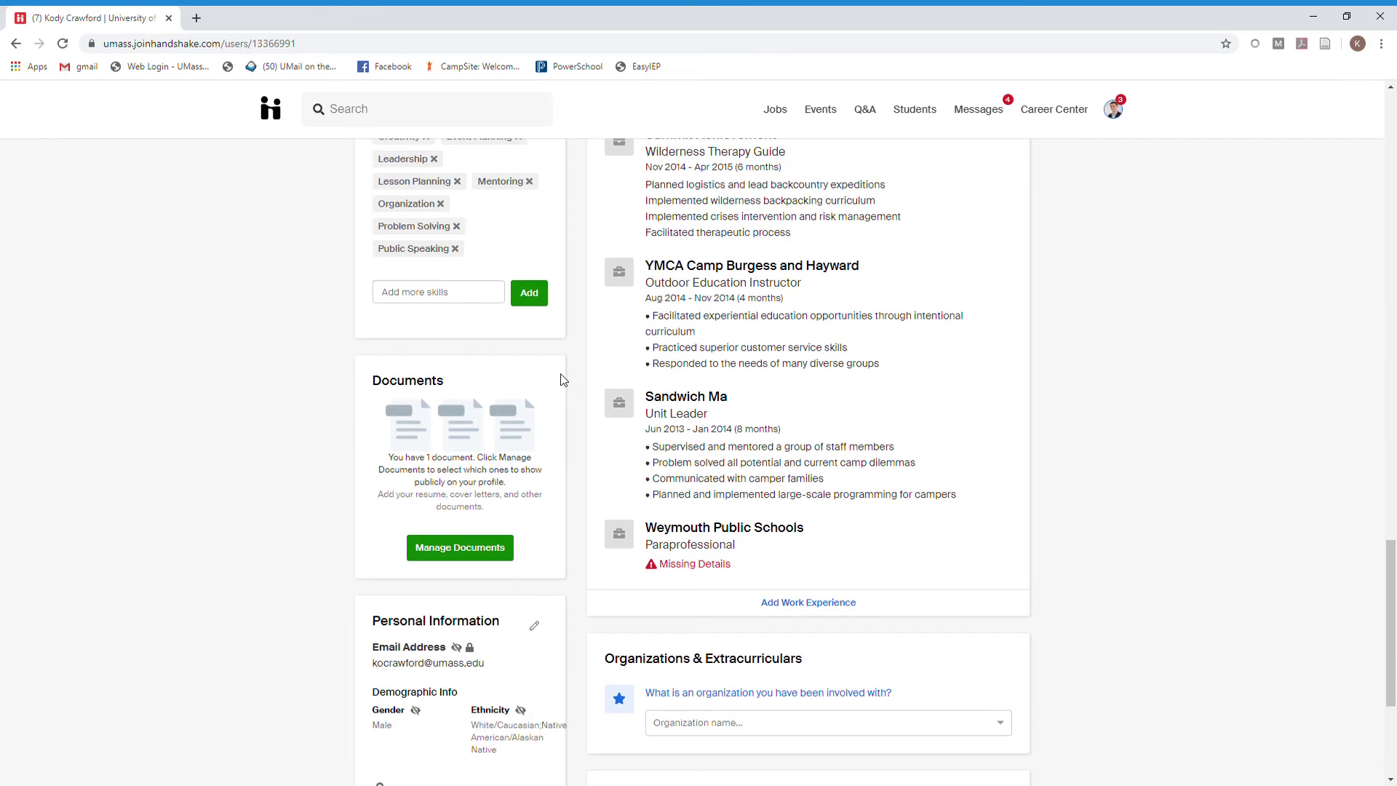
{"action": "scroll", "coordinate": [568, 380], "scroll_direction": "down", "scroll_amount": 1}
{"action": "scroll", "coordinate": [568, 379], "scroll_direction": "down", "scroll_amount": 1}
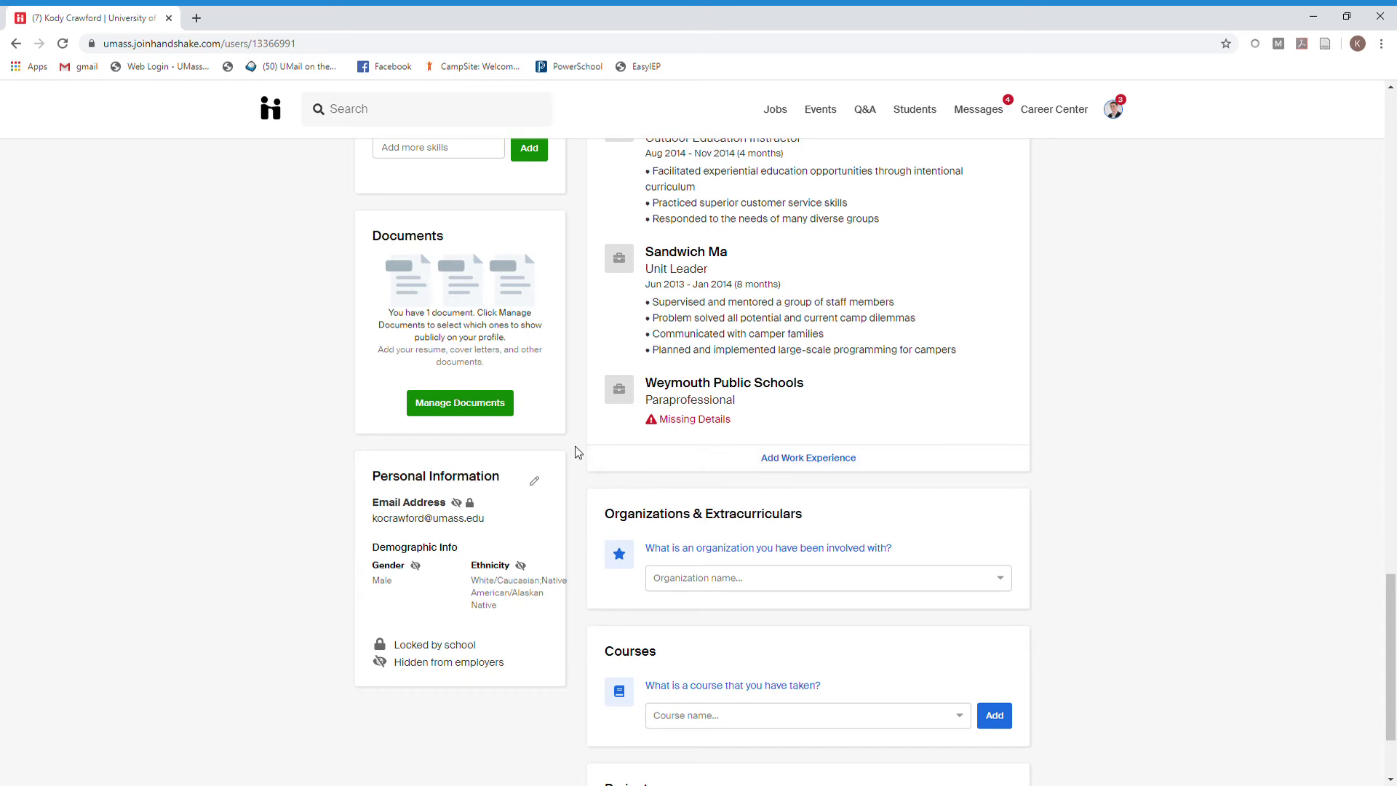
{"action": "scroll", "coordinate": [575, 449], "scroll_direction": "down", "scroll_amount": 2}
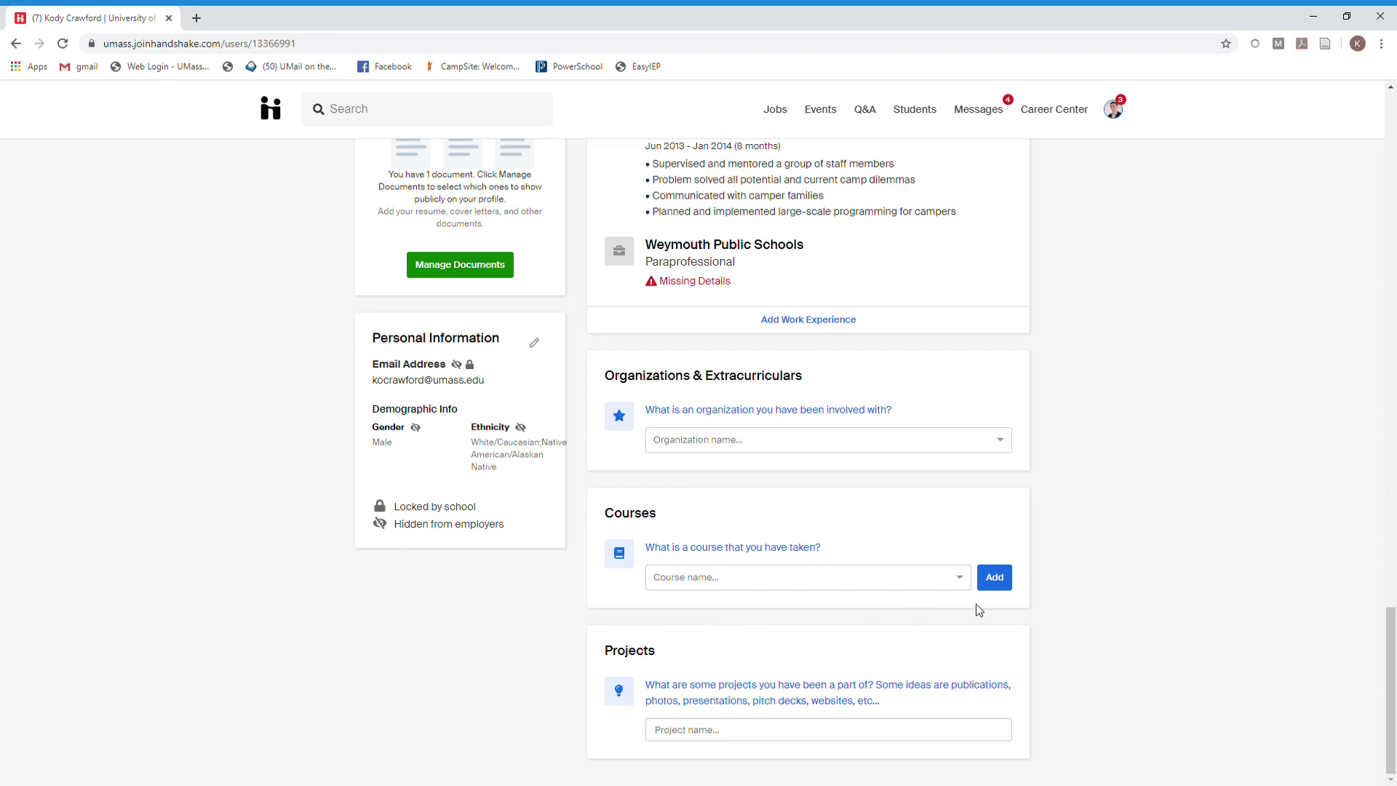
{"action": "scroll", "coordinate": [1195, 586], "scroll_direction": "up", "scroll_amount": 5}
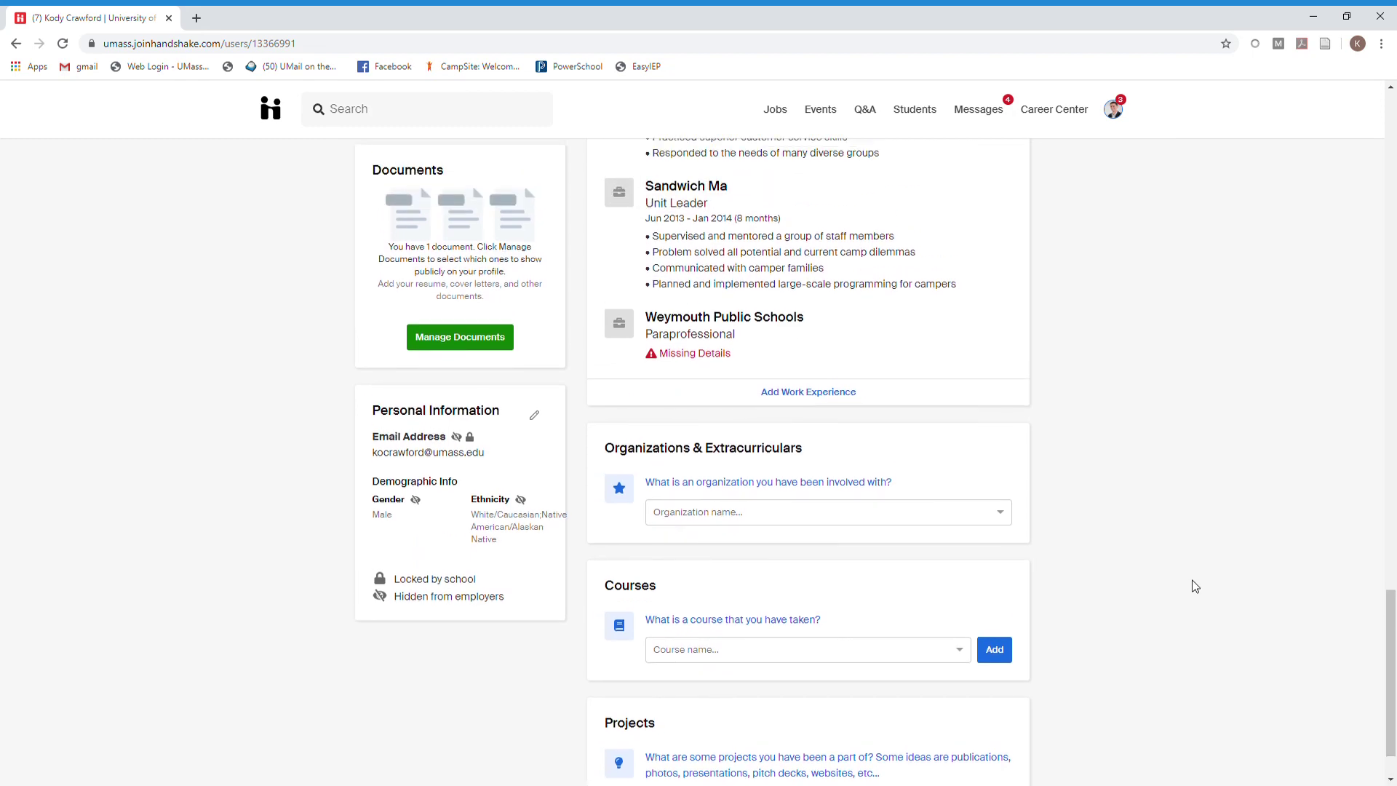
{"action": "scroll", "coordinate": [1195, 585], "scroll_direction": "up", "scroll_amount": 10}
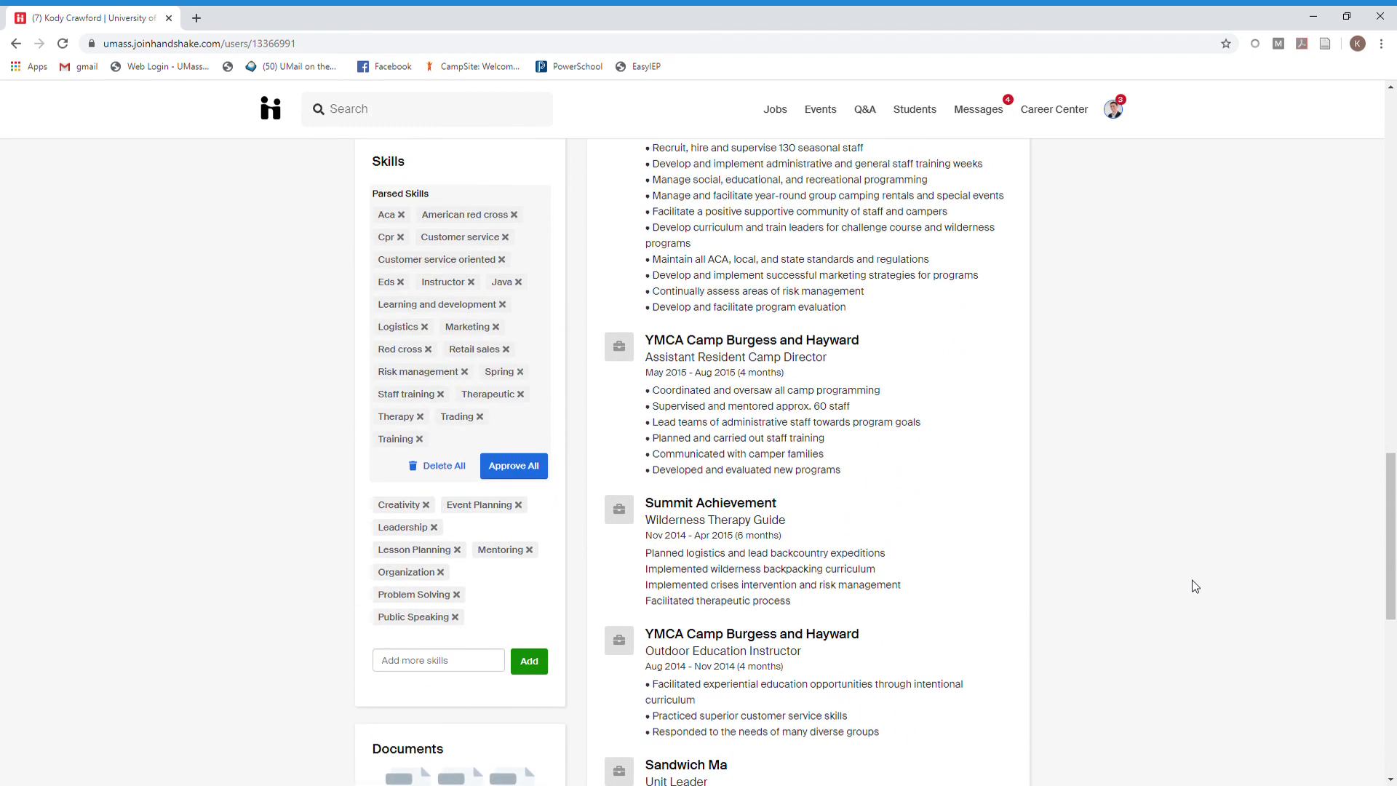
{"action": "scroll", "coordinate": [1191, 587], "scroll_direction": "up", "scroll_amount": 12}
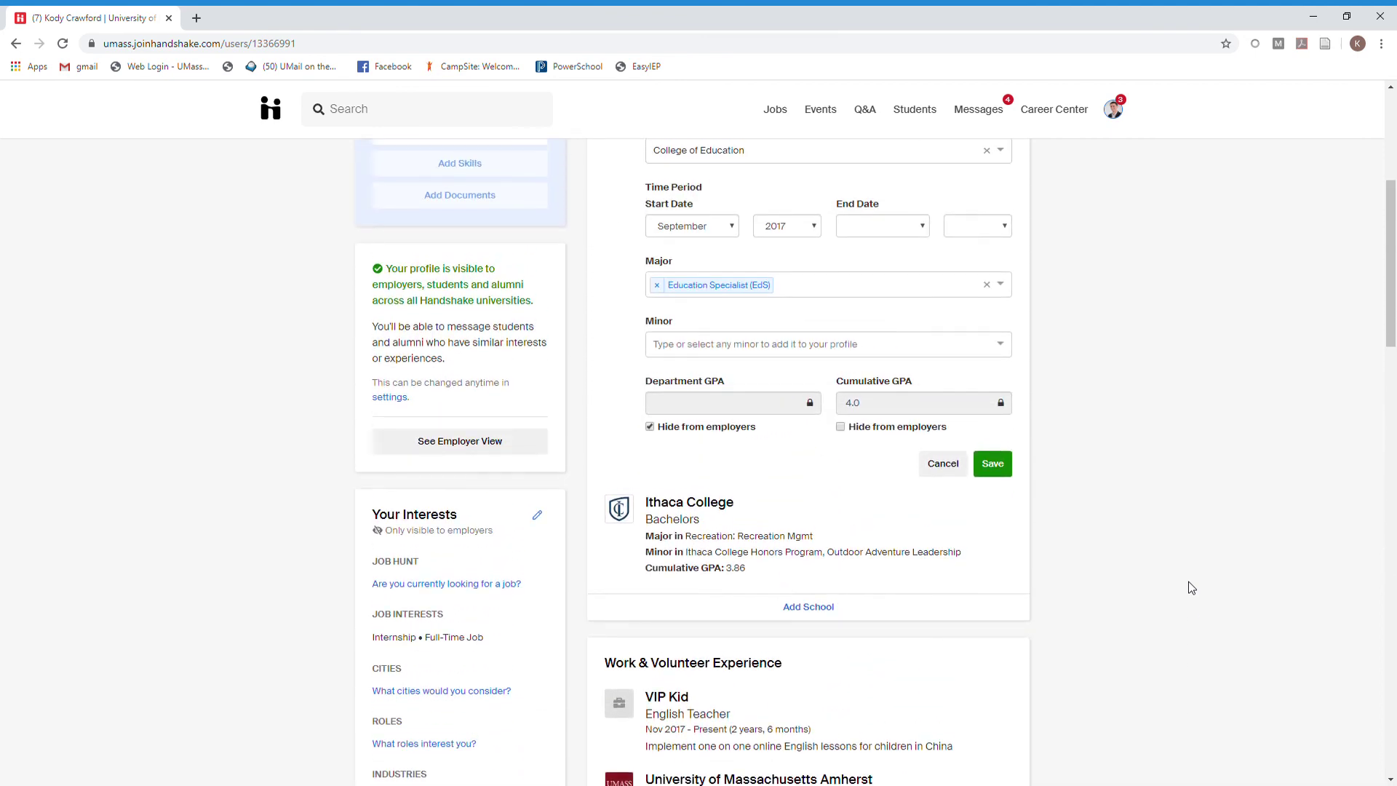
{"action": "scroll", "coordinate": [1192, 587], "scroll_direction": "up", "scroll_amount": 5}
{"action": "scroll", "coordinate": [1191, 588], "scroll_direction": "up", "scroll_amount": 1}
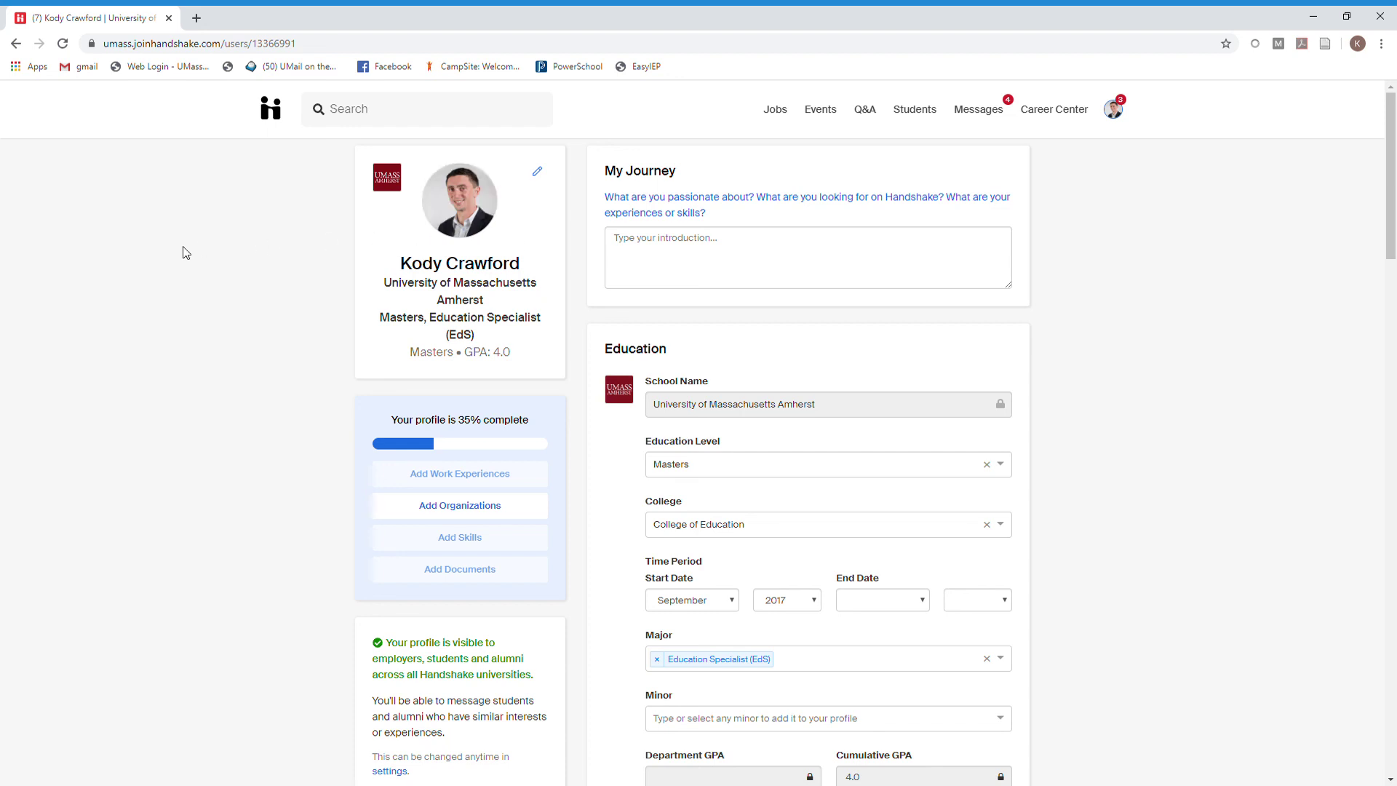
Open the UMass Amherst Career Services website, umass.edu/careers/, in a new browser tab and view its homepage content
{"action": "left_click", "coordinate": [196, 18]}
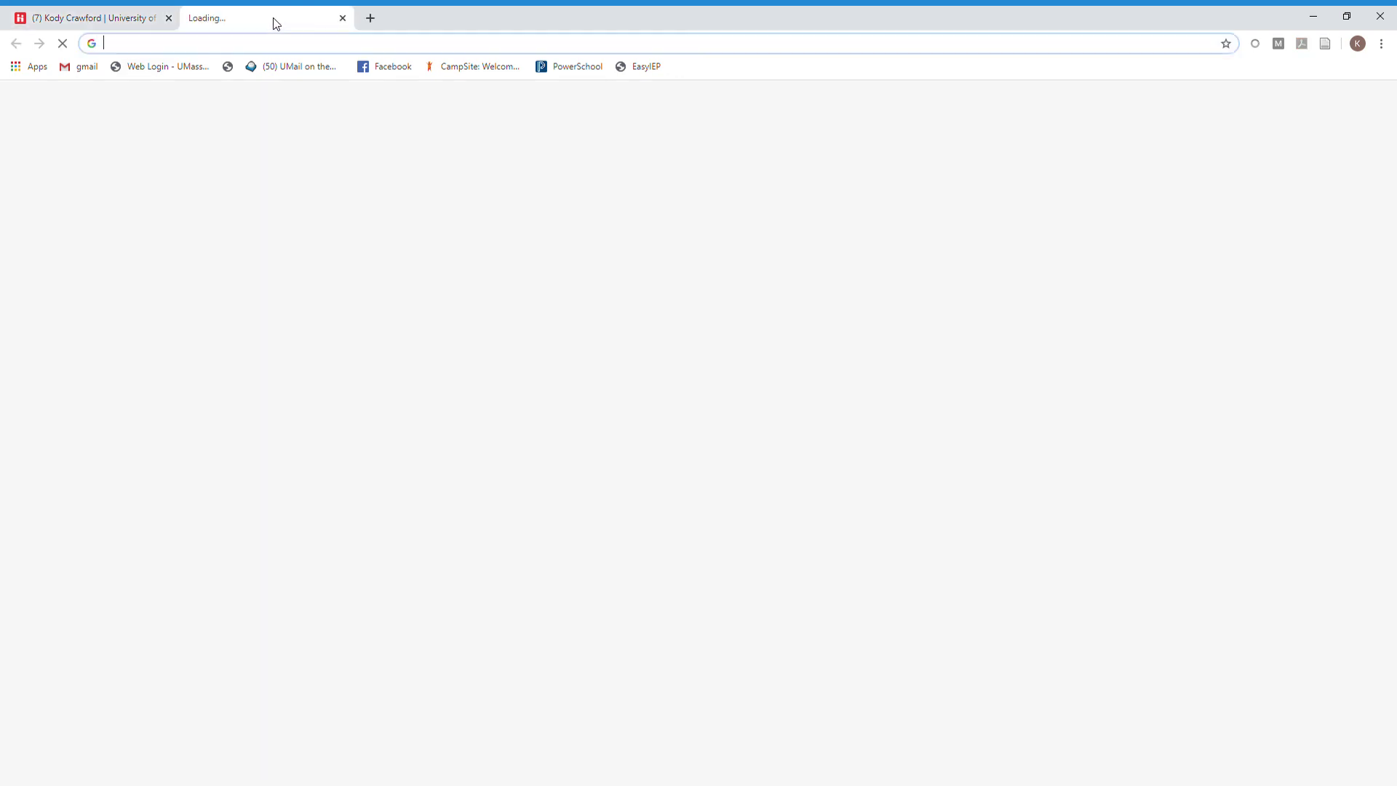
{"action": "type", "text": "um"}
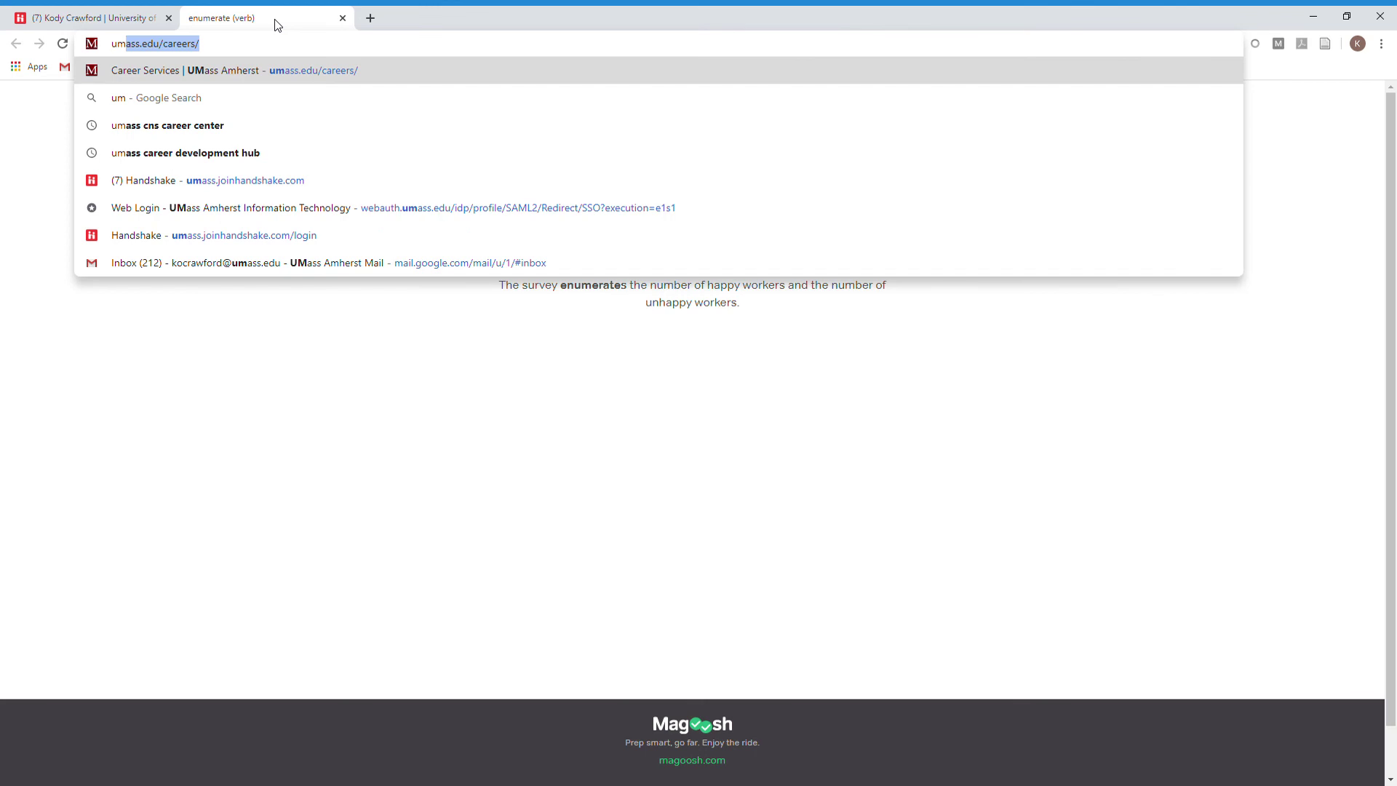
{"action": "key", "text": "Return"}
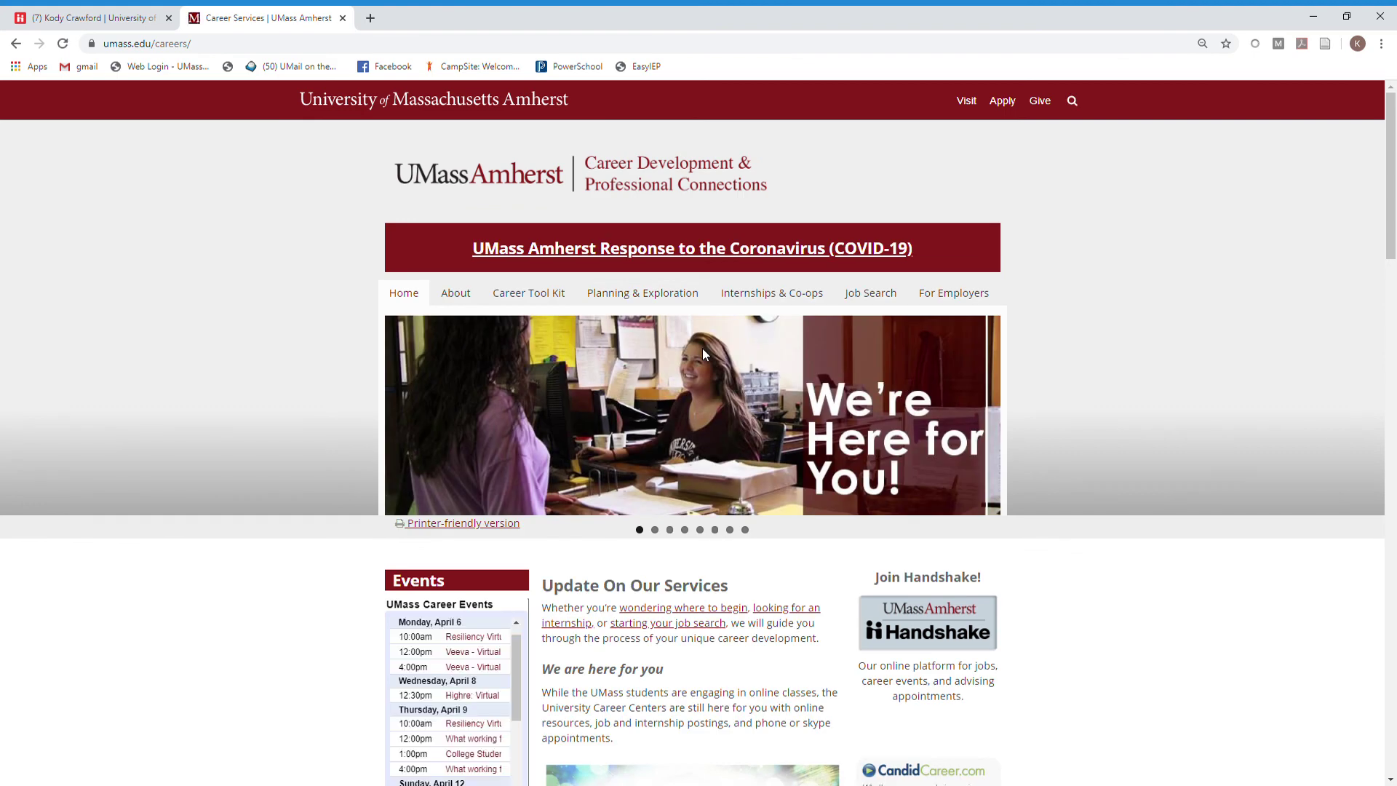
{"action": "scroll", "coordinate": [703, 353], "scroll_direction": "down", "scroll_amount": 3}
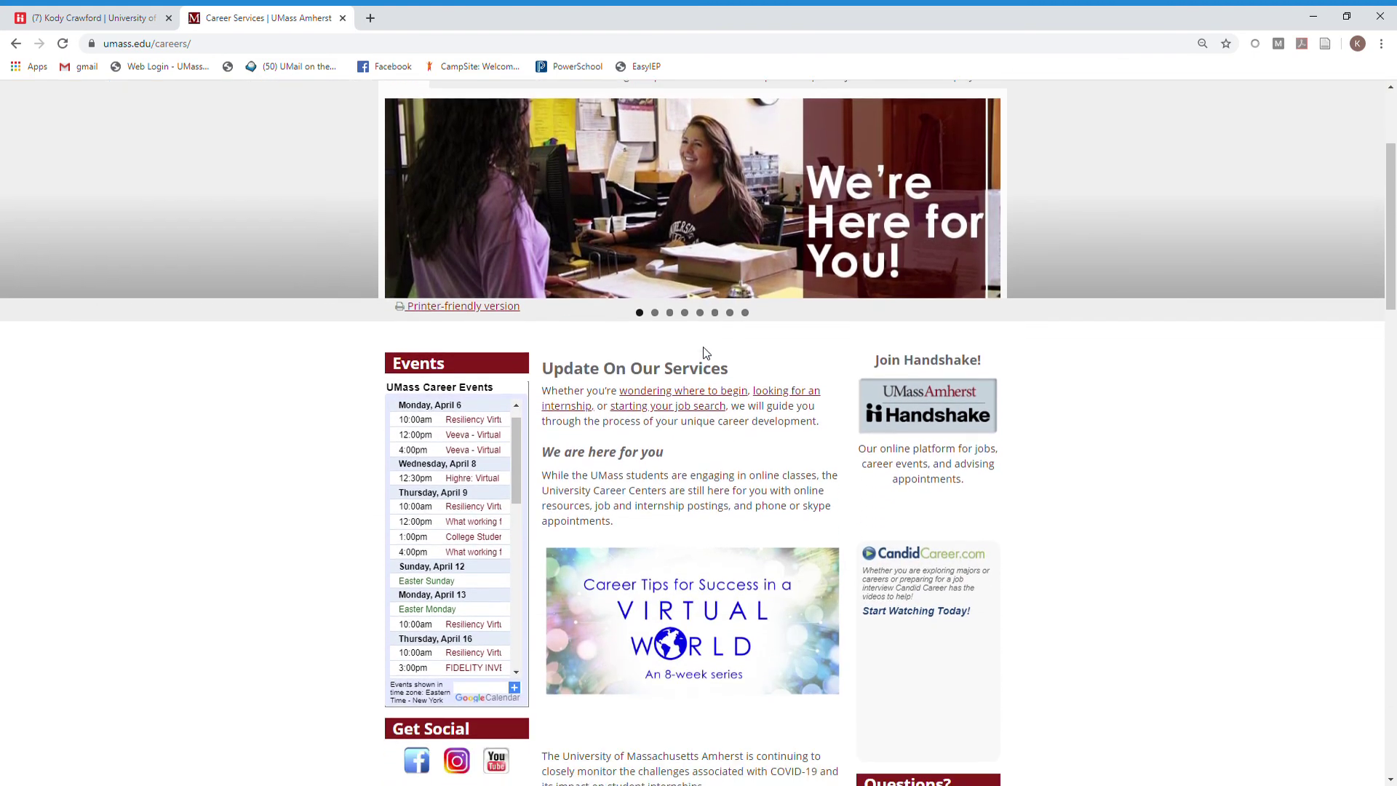